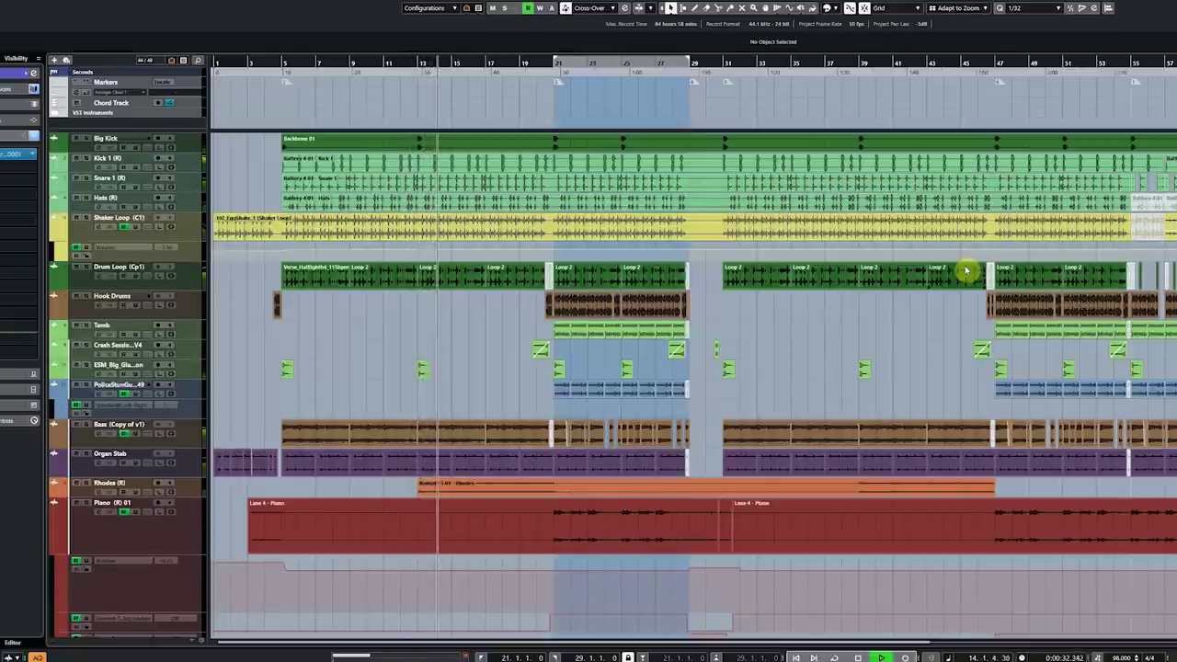
Step: Open the MixConsole and arrange the Stereo Out's Bettermaker EQ232D, SPL IRON and elysia phils cascade windows so all three are visible
key("F3")
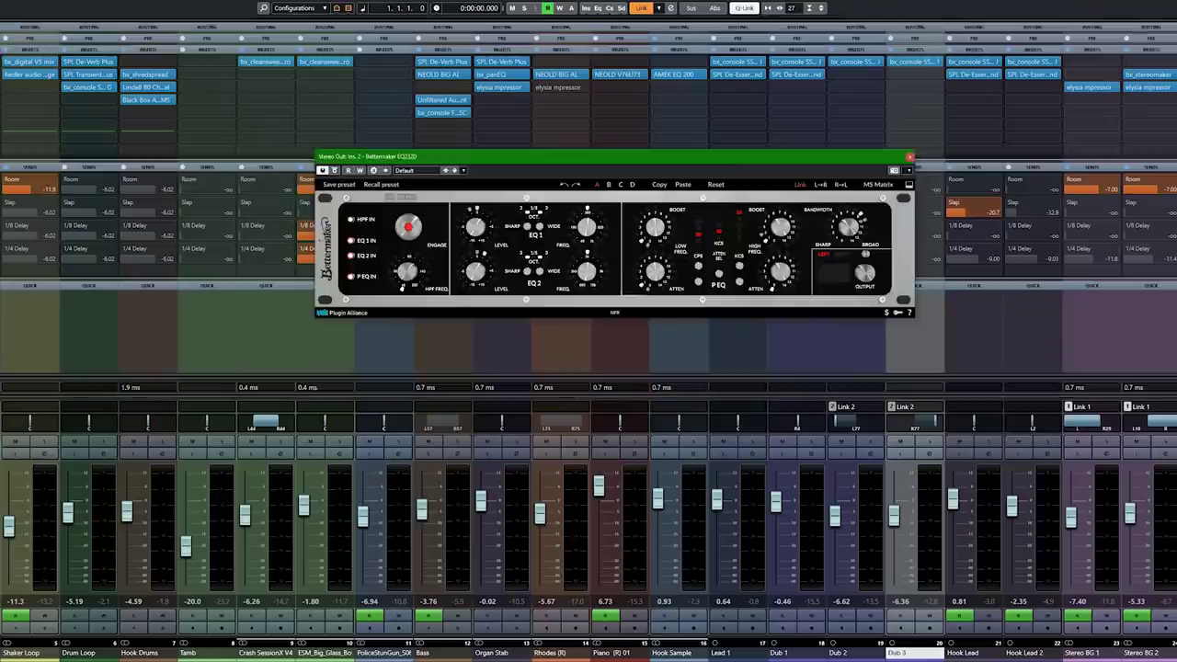
left_click_drag(738, 156, 420, 93)
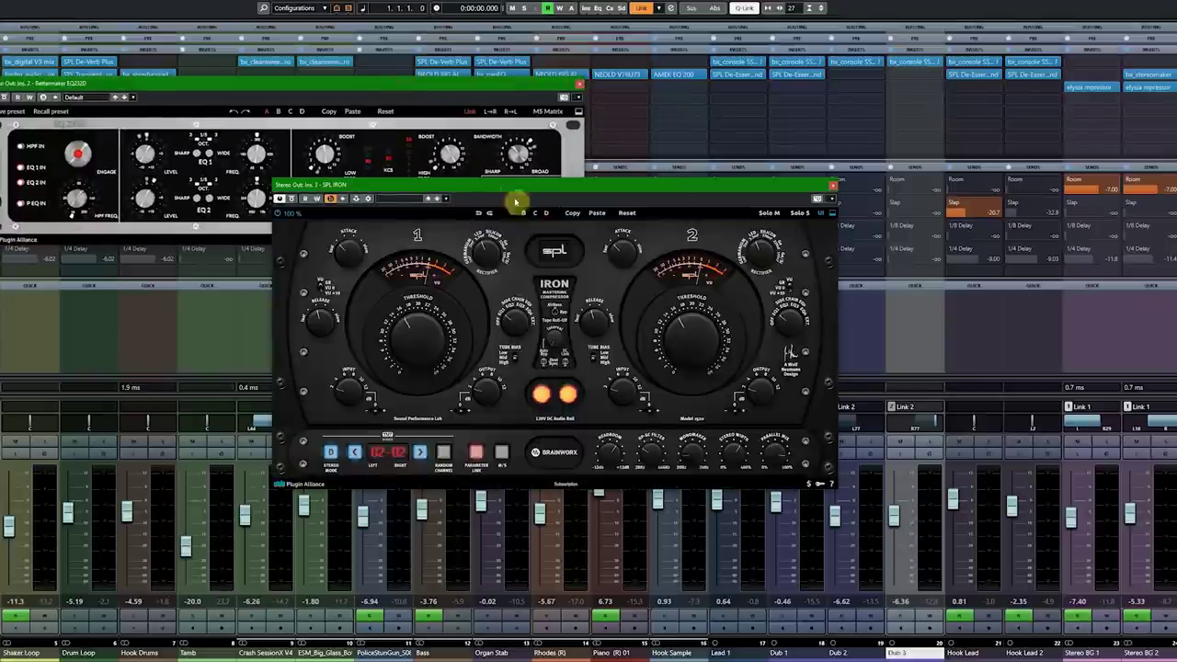
left_click_drag(490, 191, 836, 97)
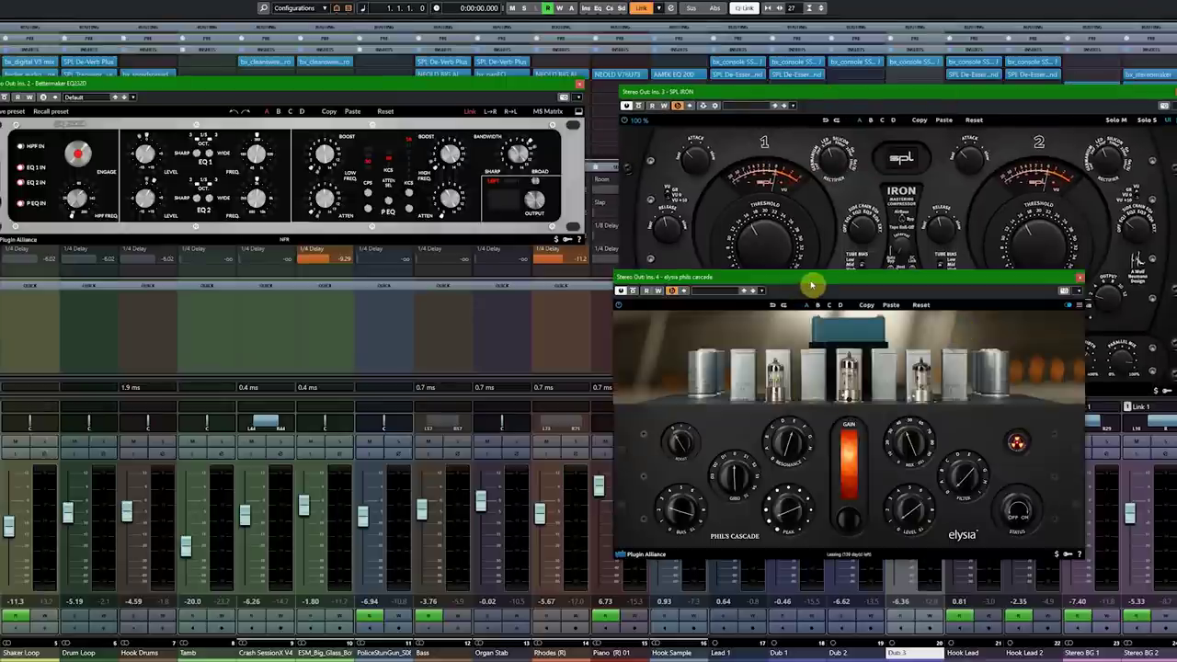
left_click_drag(811, 285, 280, 298)
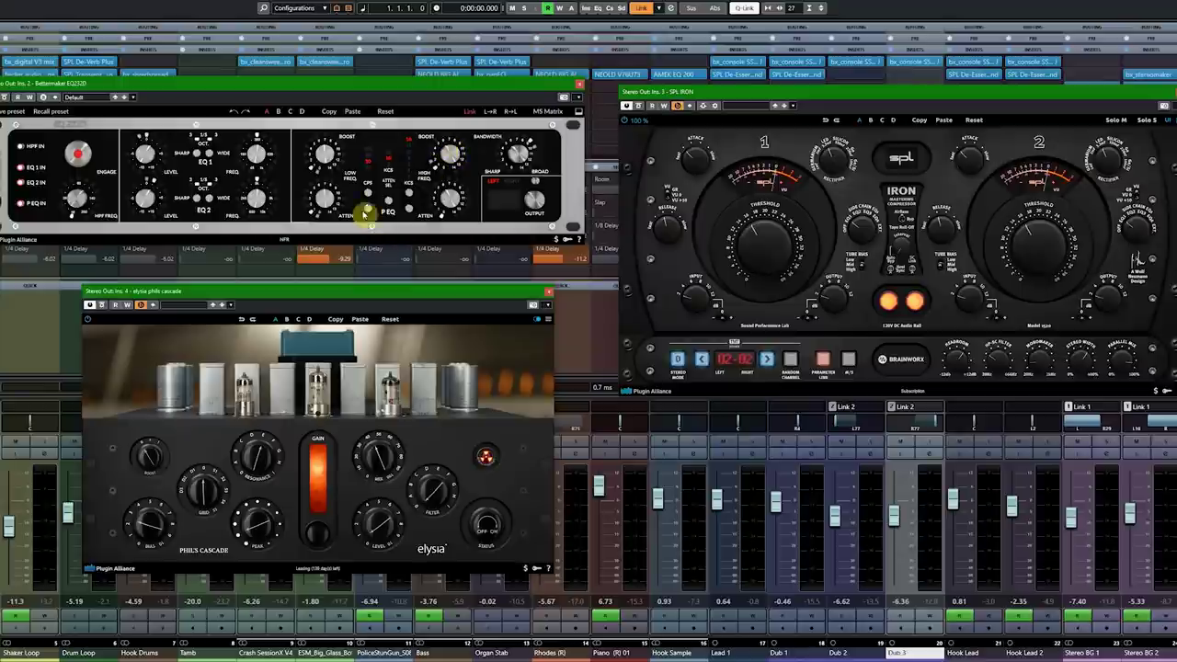
Step: Examine the low-frequency boost and attenuation and the selected low and high frequencies in the Bettermaker EQ232D's P EQ section
mouse_move(323, 155)
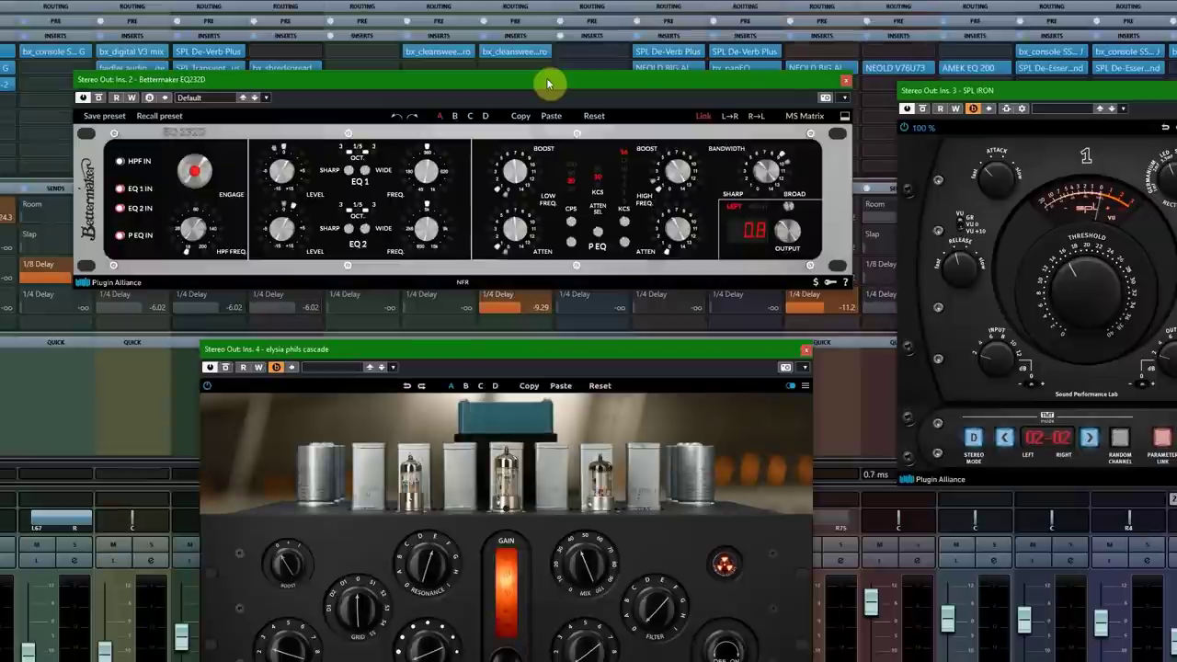
left_click_drag(525, 149, 518, 174)
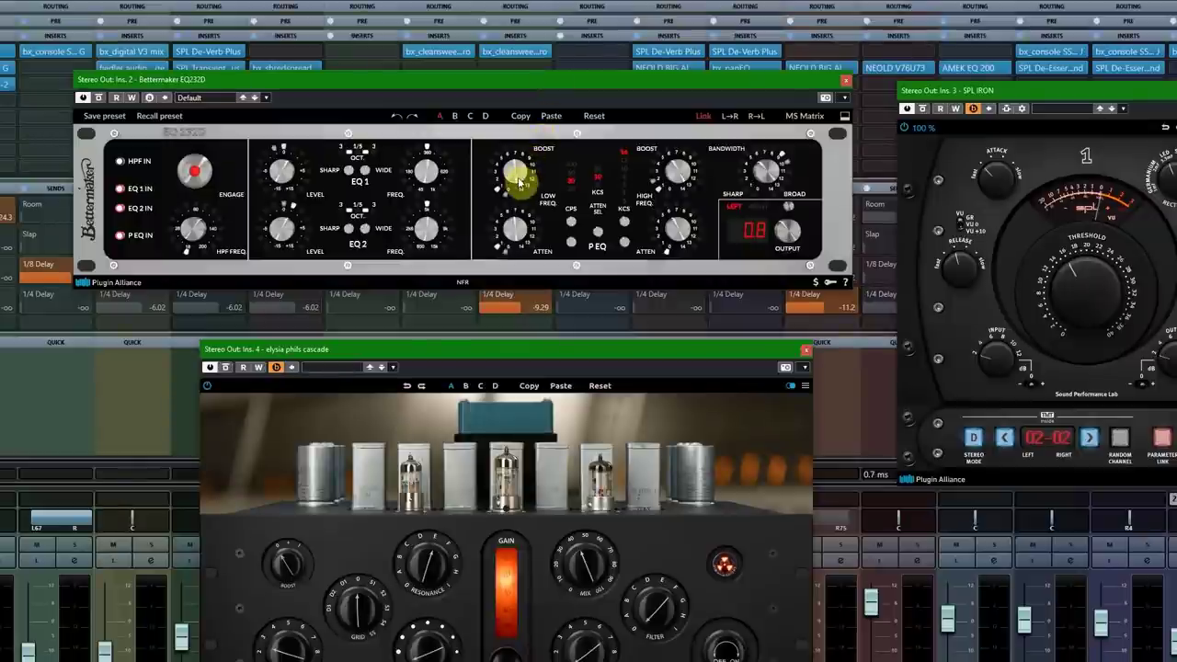
left_click_drag(522, 230, 524, 237)
left_click_drag(515, 173, 516, 177)
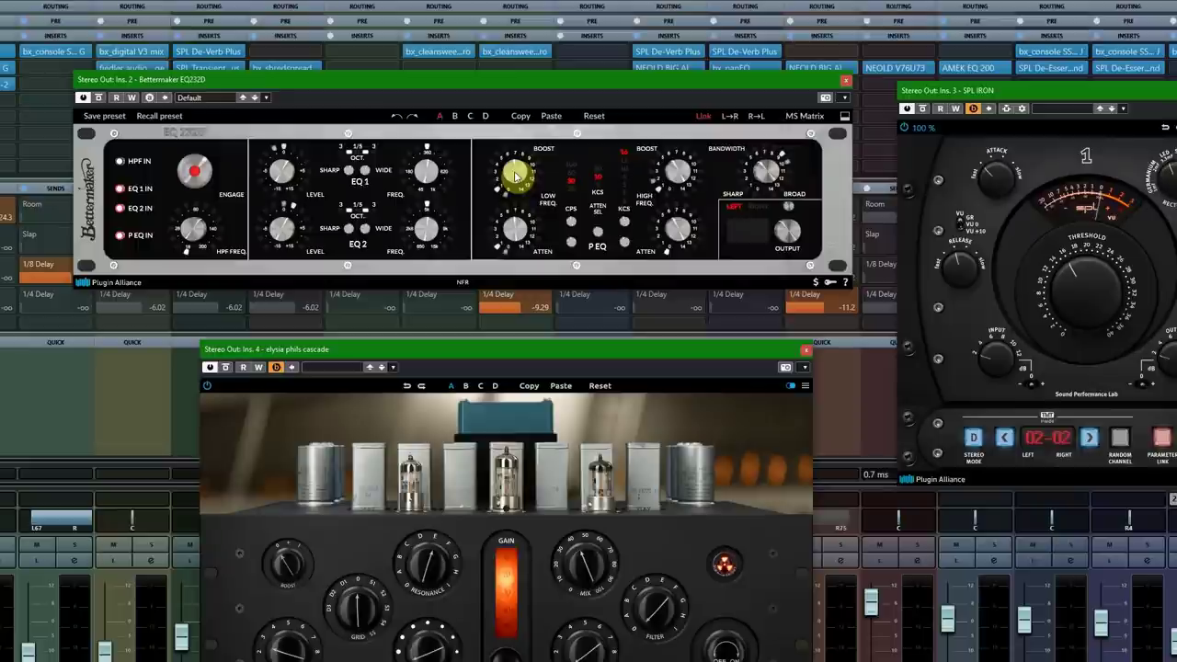
left_click_drag(517, 221, 517, 250)
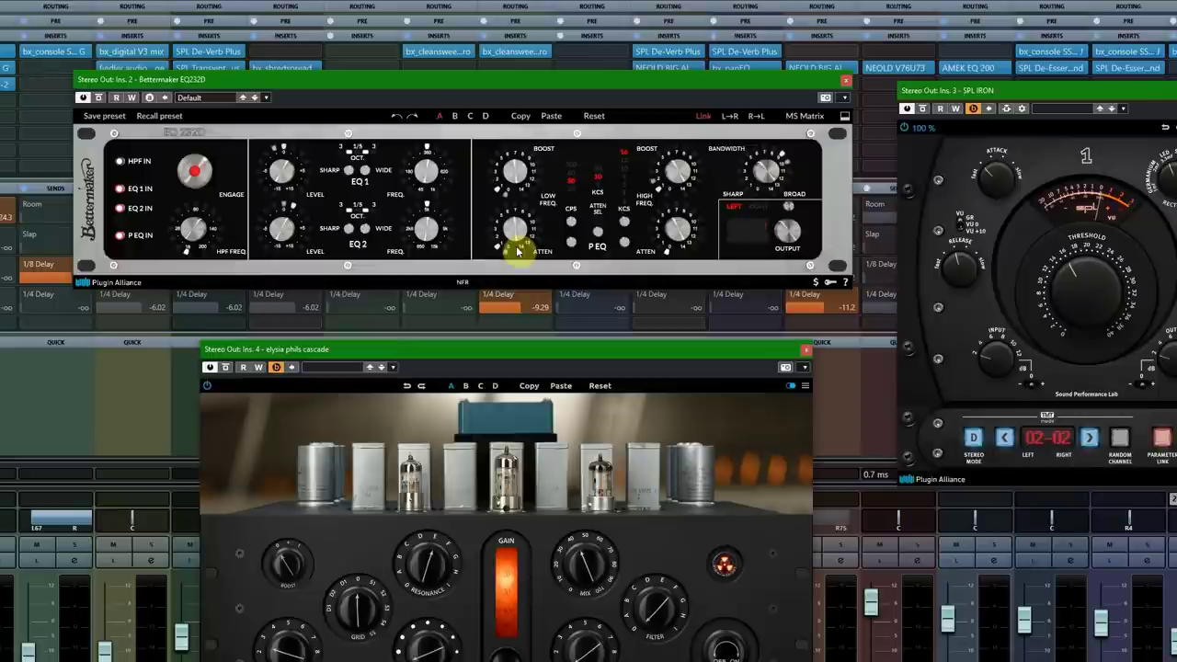
left_click(528, 190)
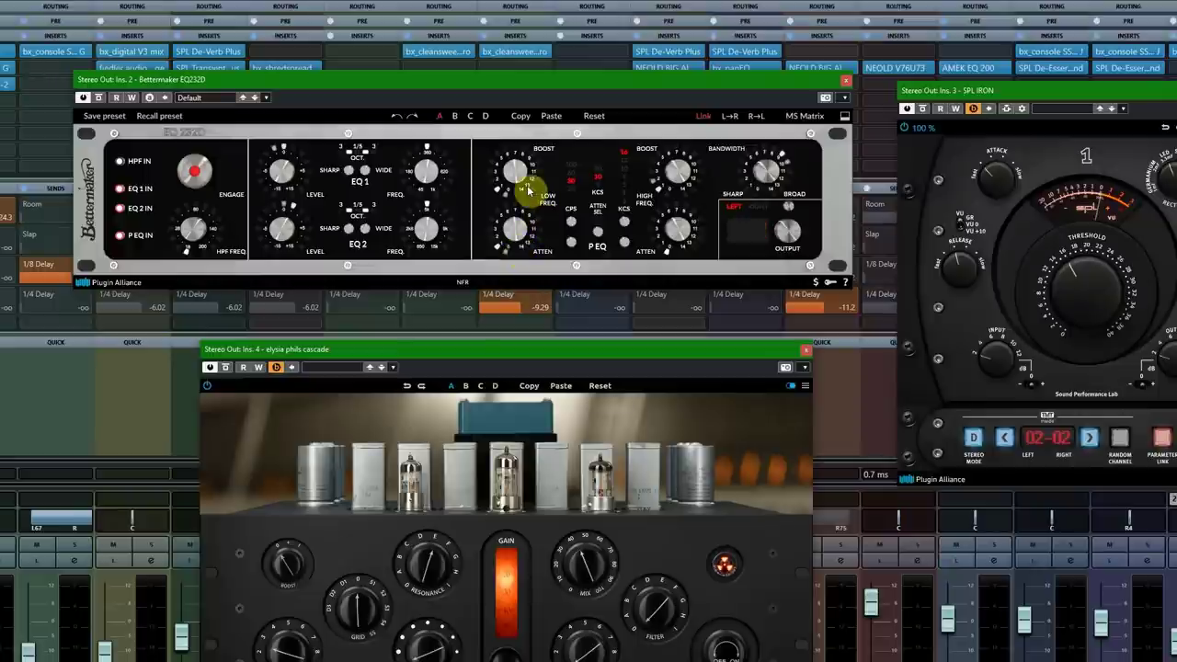
left_click(567, 171)
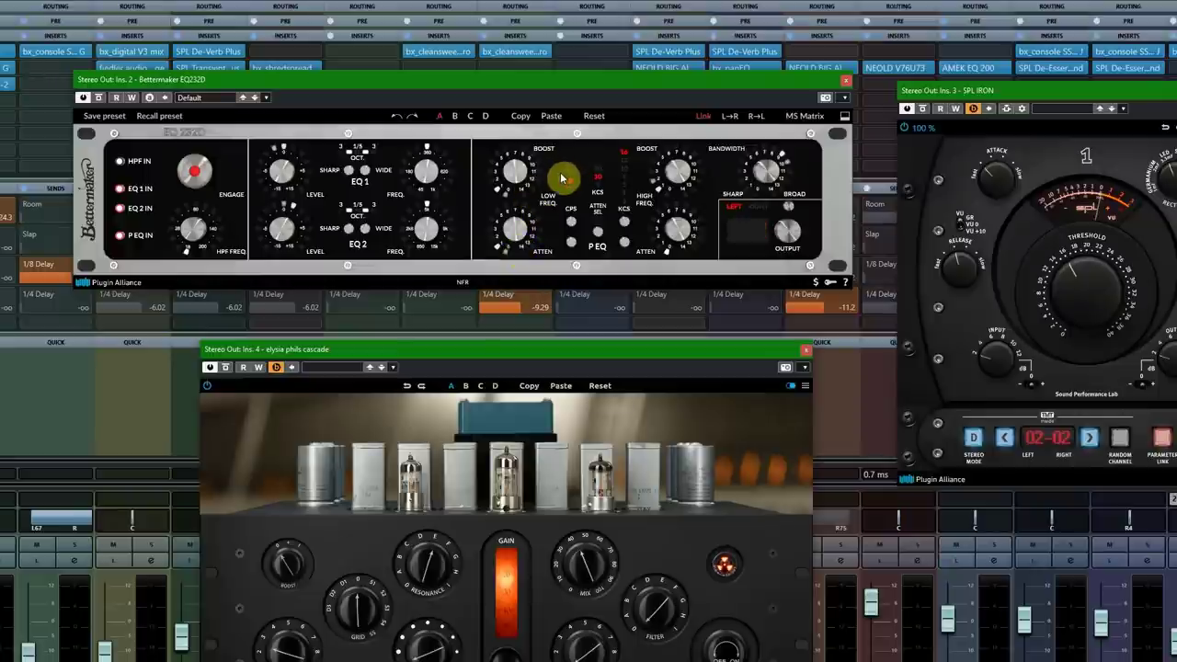
left_click(630, 152)
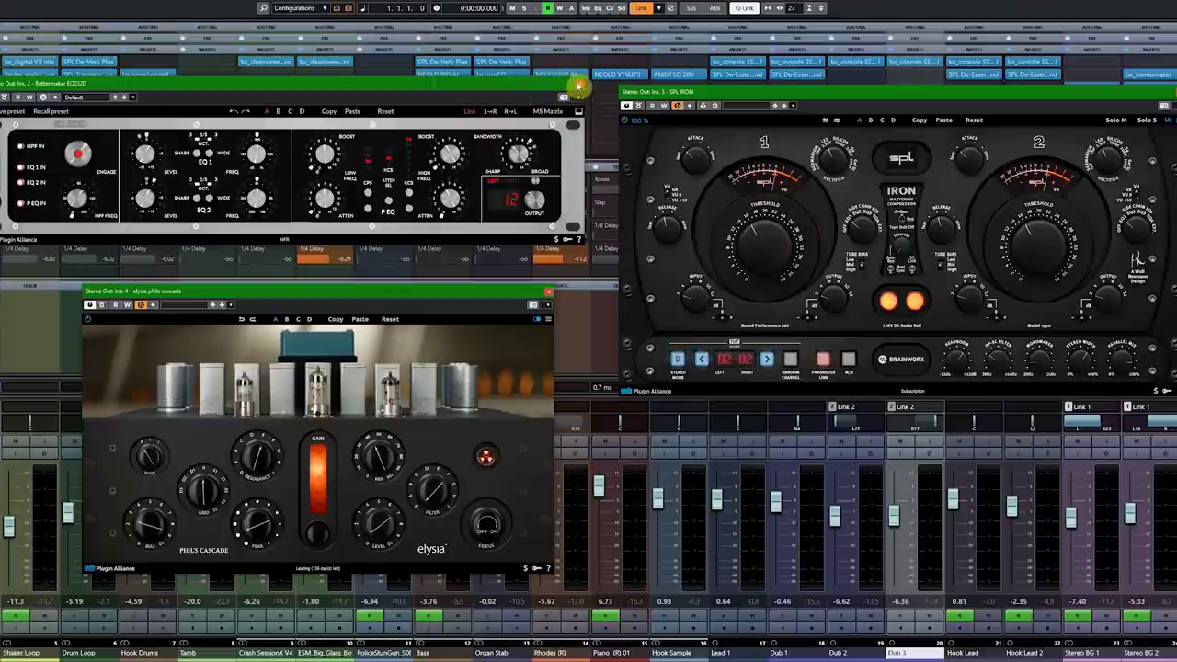
Step: Close the Bettermaker EQ232D, move SPL IRON into clear view to examine its side-chain EQ and stereo mode, and close it
left_click(579, 84)
left_click_drag(688, 92, 456, 74)
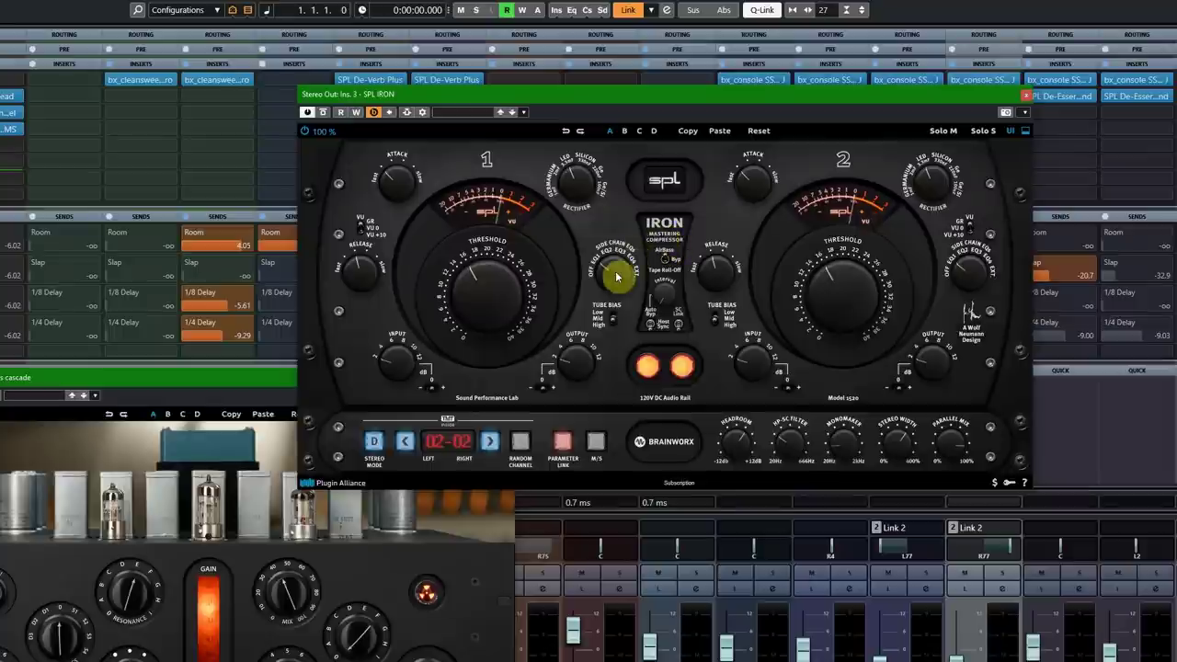
left_click_drag(616, 271, 598, 261)
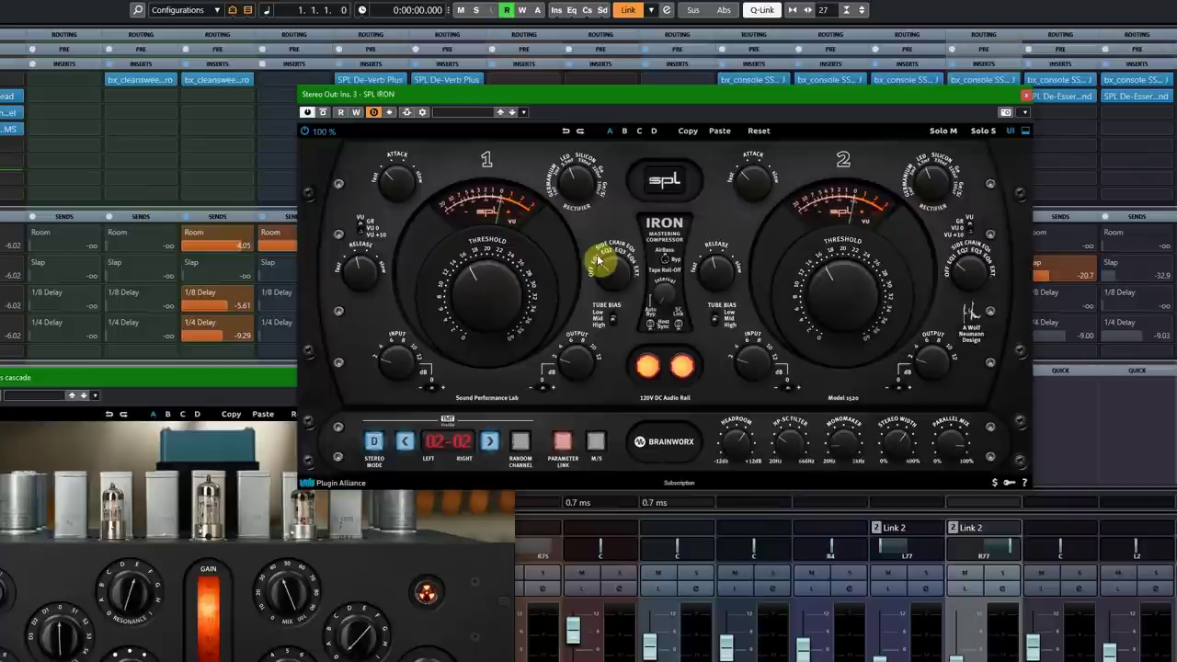
mouse_move(597, 261)
left_mouse_down()
mouse_move(604, 325)
mouse_move(598, 281)
left_mouse_up()
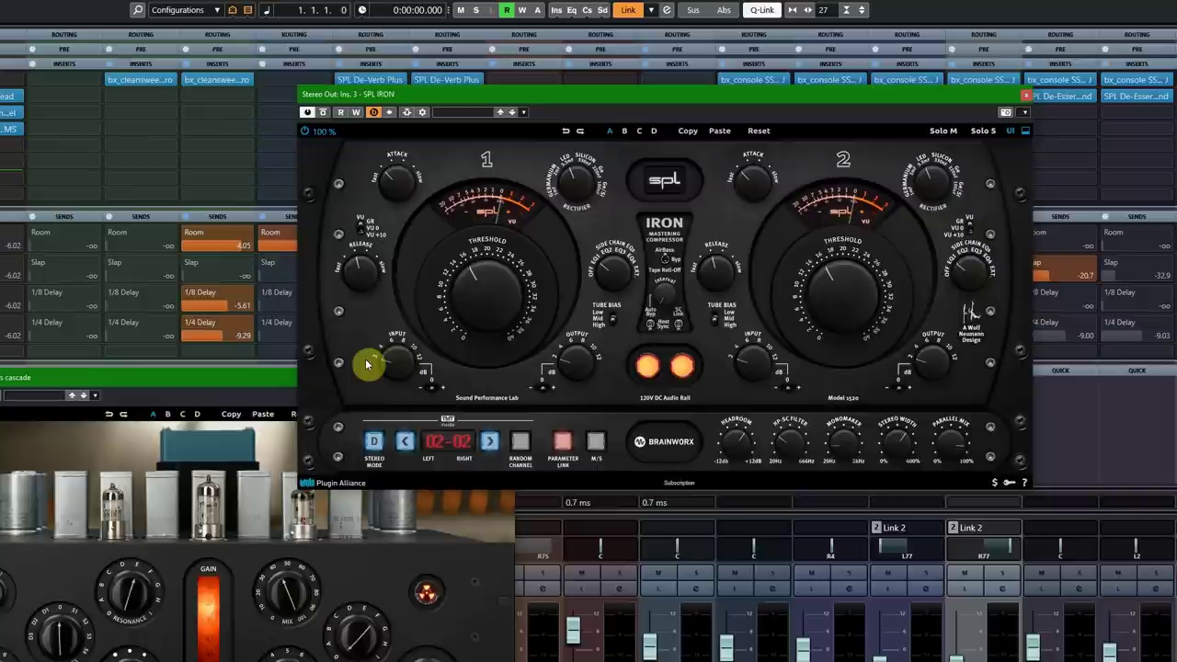
left_click(374, 442)
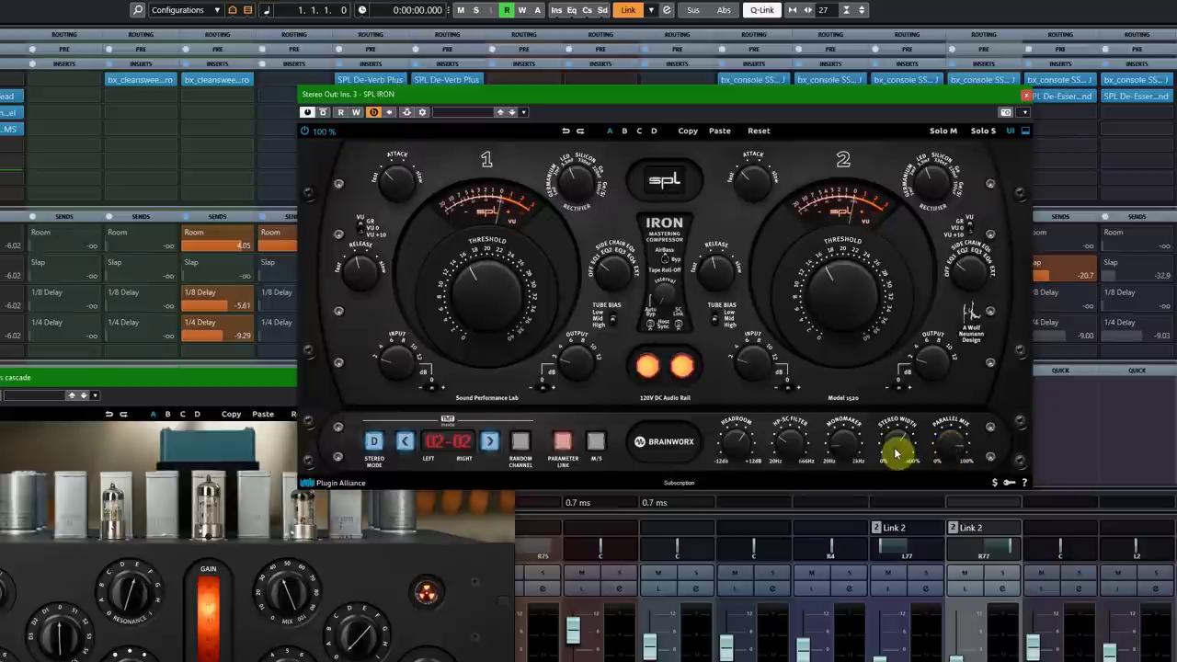
left_click(1026, 95)
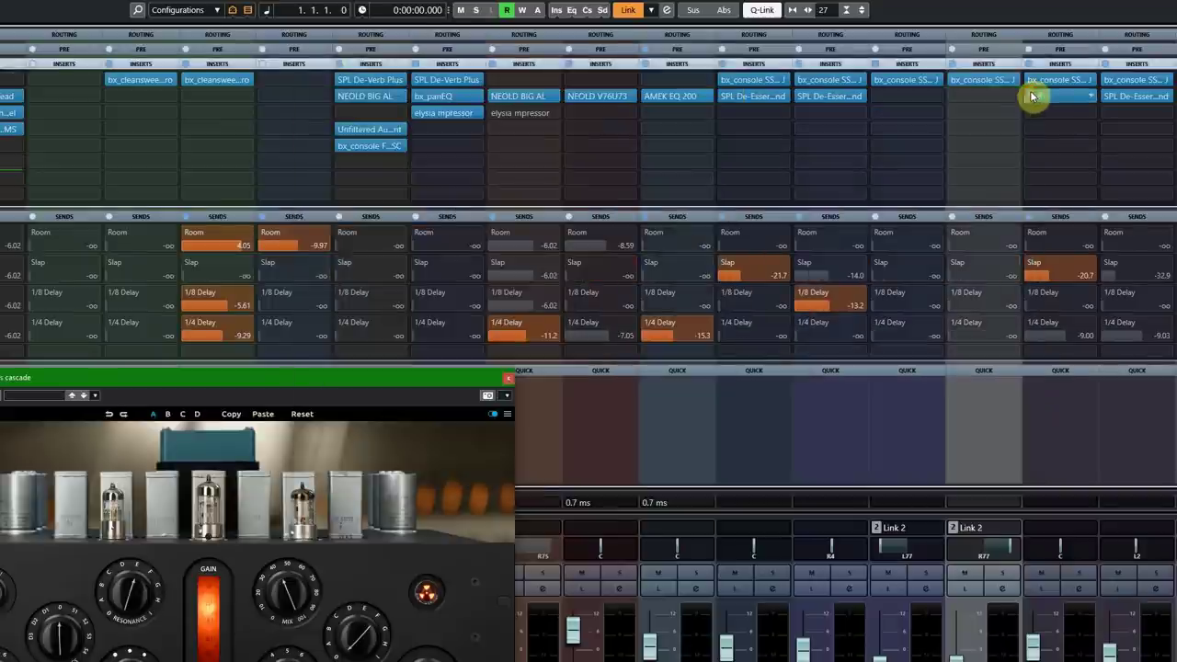
Step: Move the elysia phils cascade window into clear view and examine its Mix, Resonance and Bias settings
left_click_drag(358, 377, 597, 191)
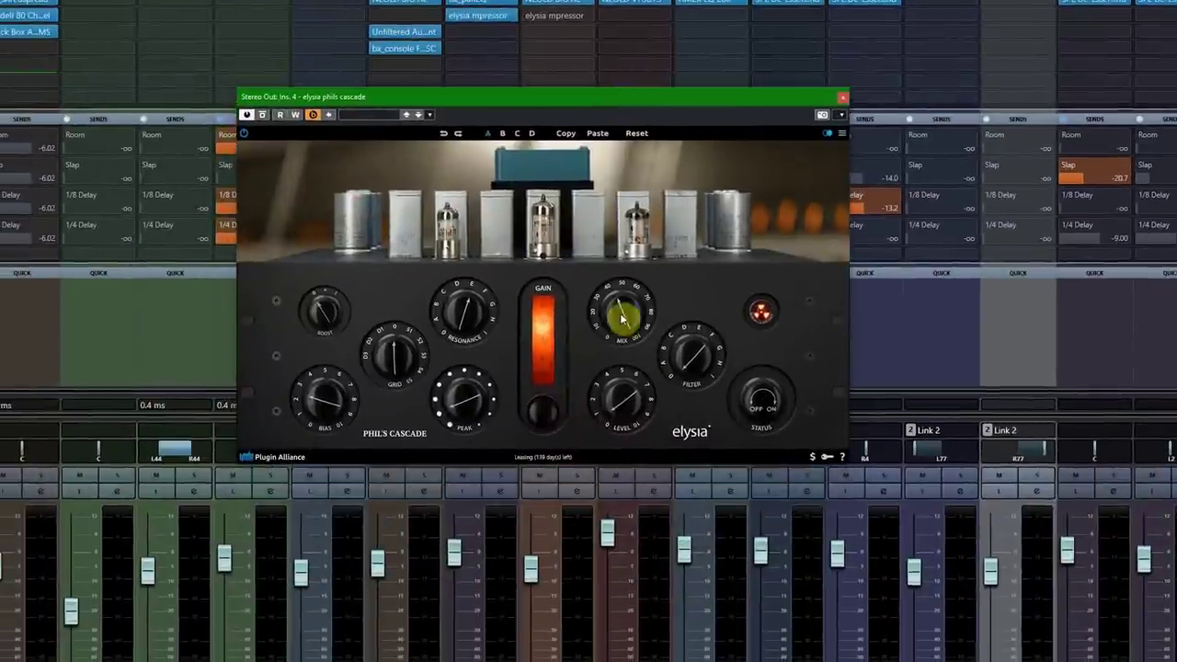
left_click_drag(621, 318, 550, 339)
left_click(462, 315)
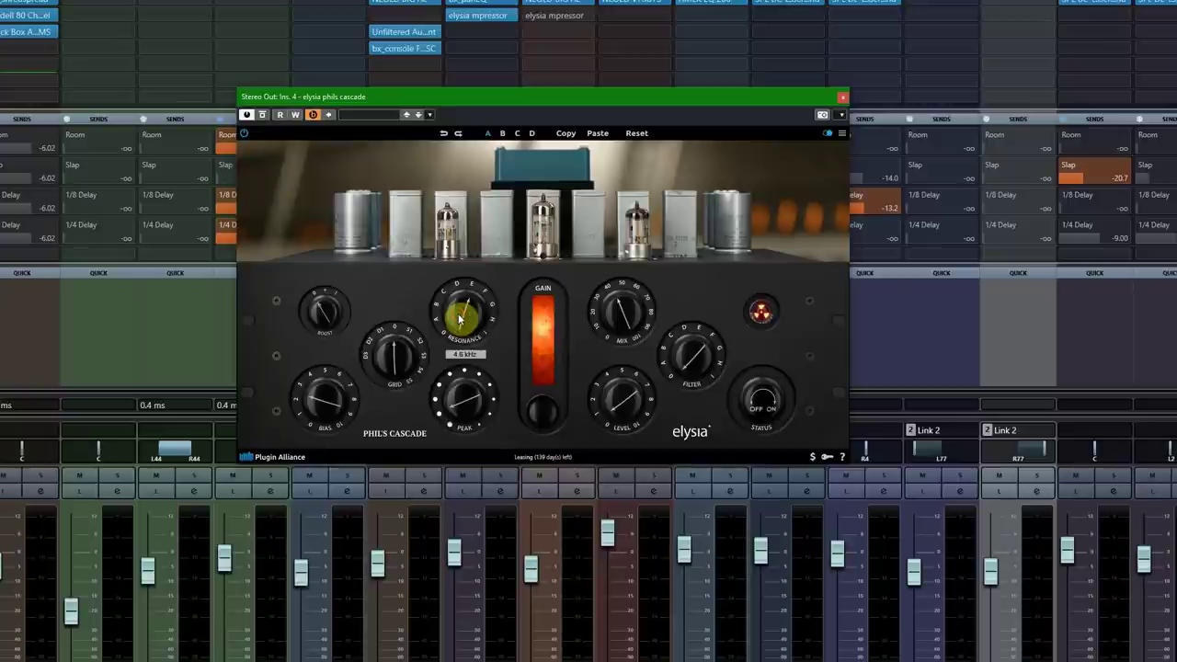
left_click(336, 395)
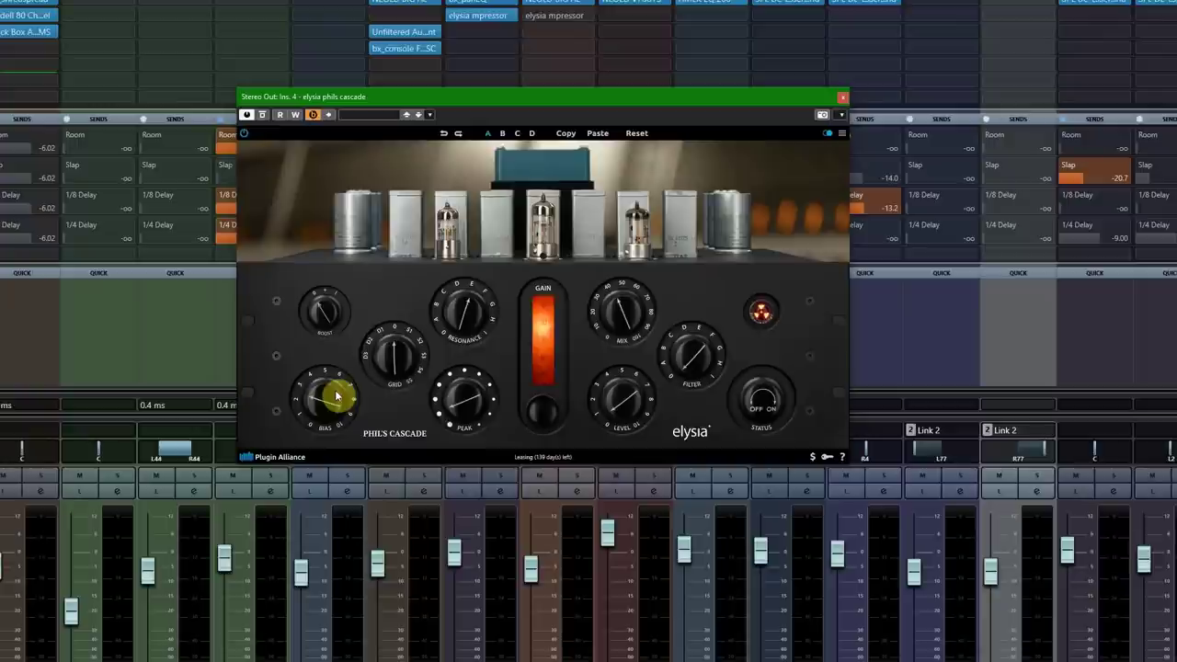
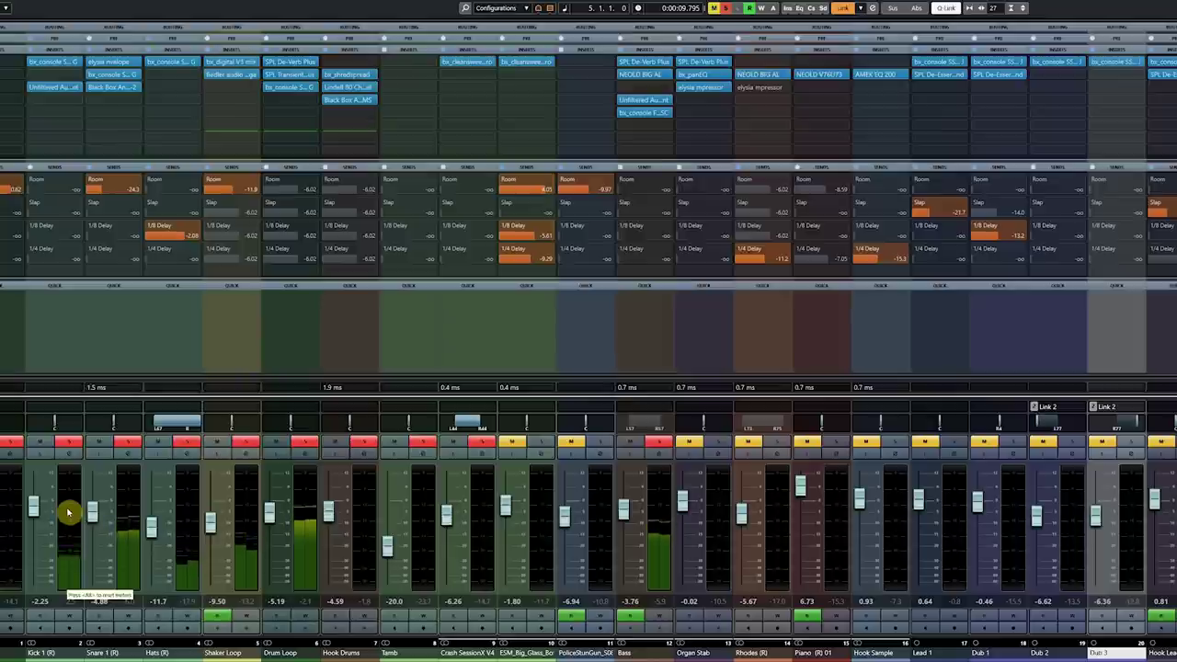
Step: Pick out the Big Kick and Kick 1 channels and inspect Kick 1's Bass-Mint window, moving it slightly beside the SSL 4000 G
left_click(3, 515)
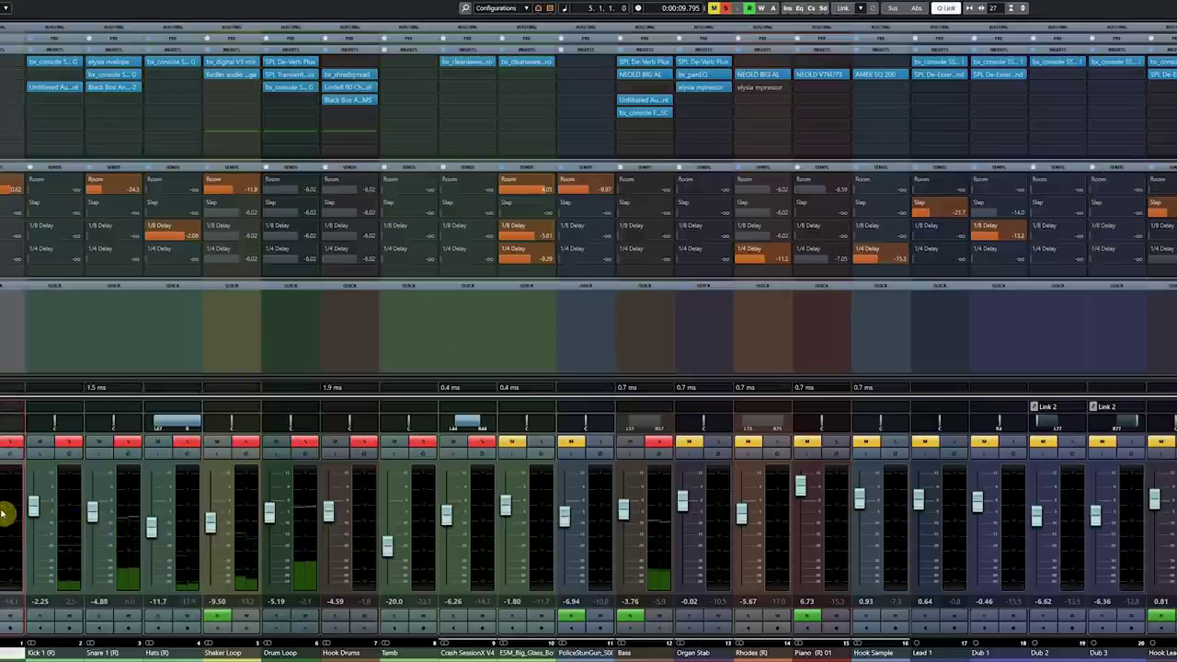
left_click(69, 508)
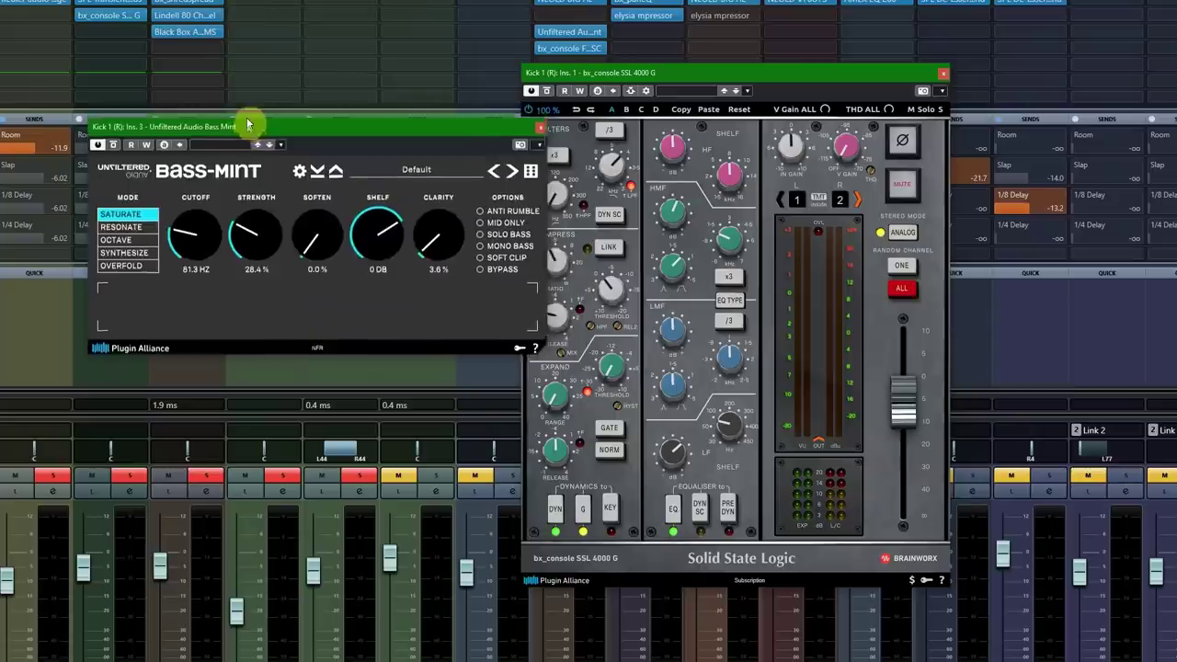
left_click_drag(247, 124, 270, 144)
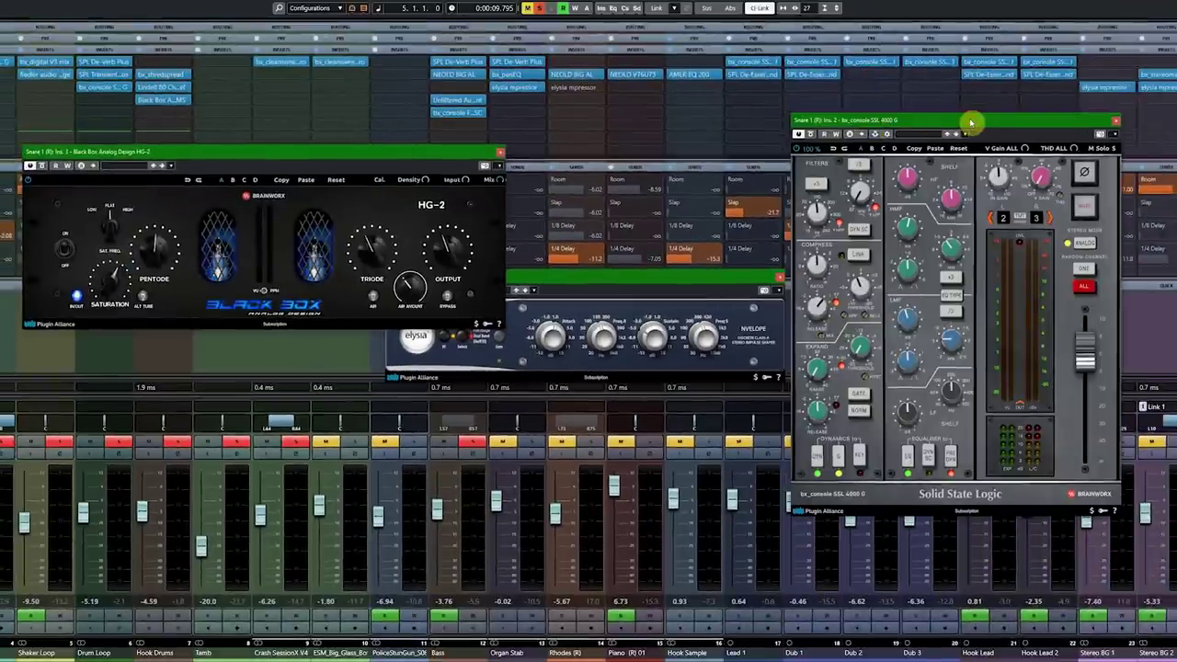
Step: Examine Snare 1's bx_console SSL 4000 G in clear view and close the snare's SSL, Black Box HG-2 and elysia nvelope windows
left_click_drag(970, 122, 1005, 105)
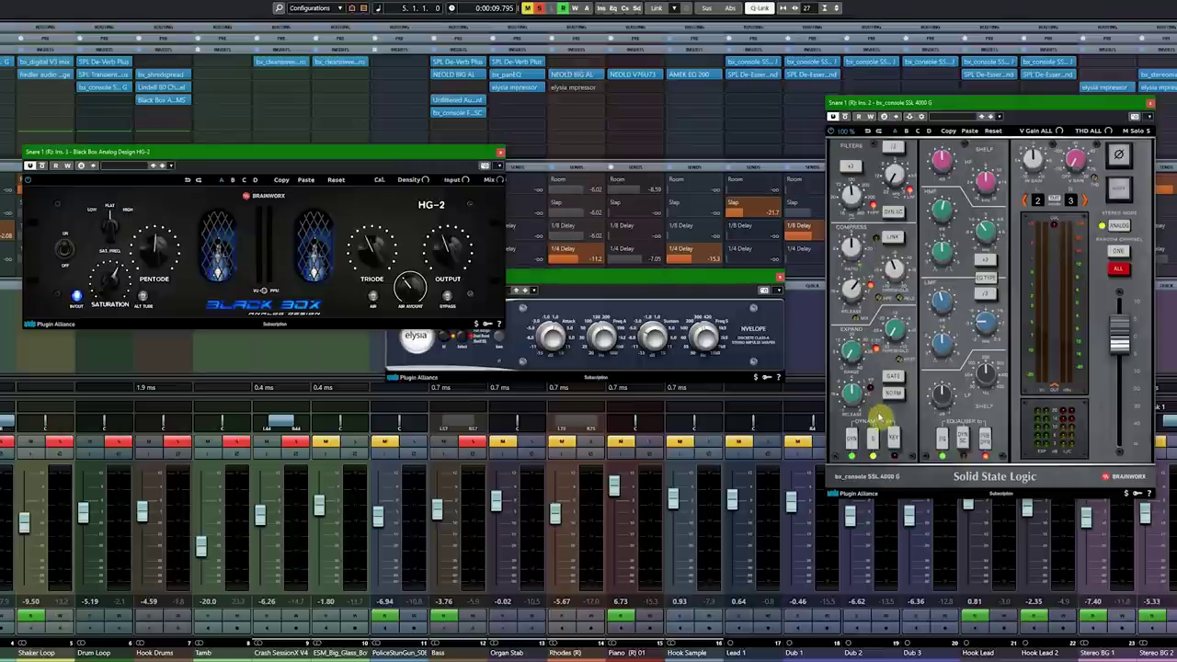
left_click(1149, 103)
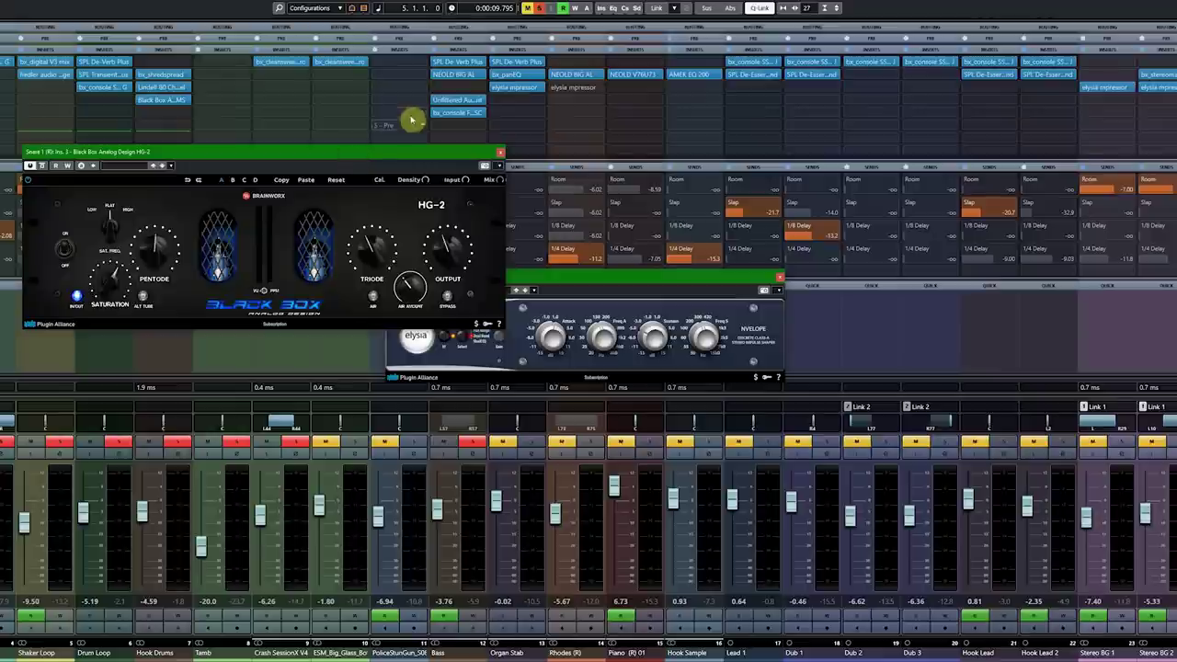
left_click(504, 154)
left_click(778, 276)
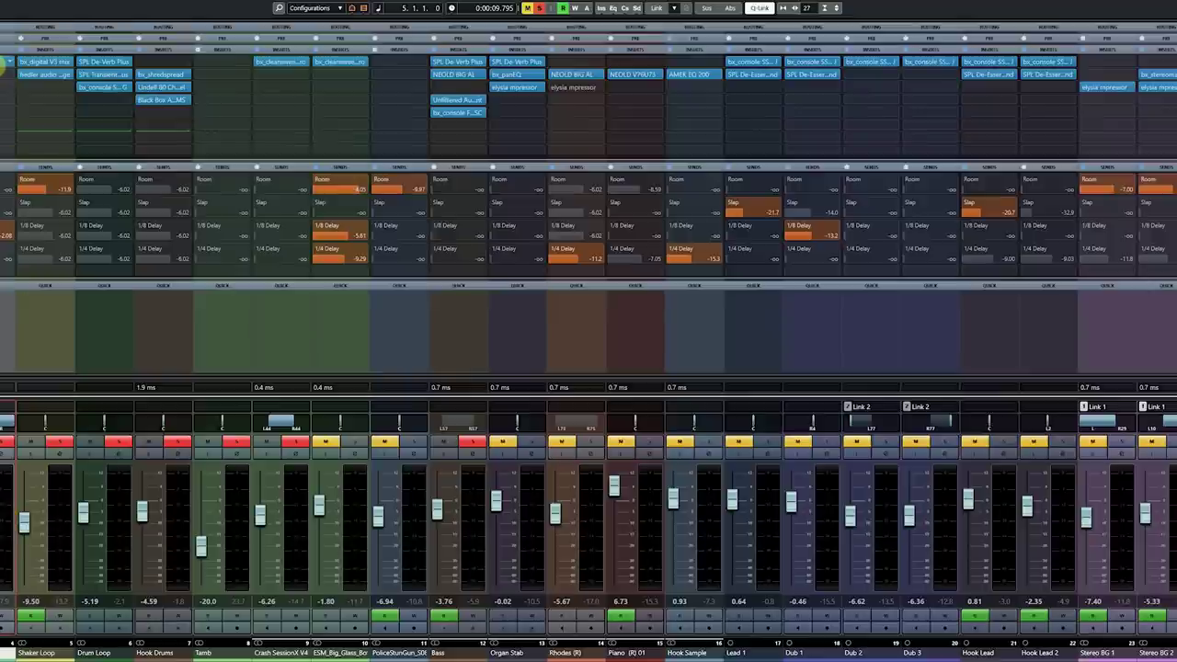
Step: Review the filter settings of the bx_console SSL 4000 G on the Hats channel and close the plug-in
left_click(8, 62)
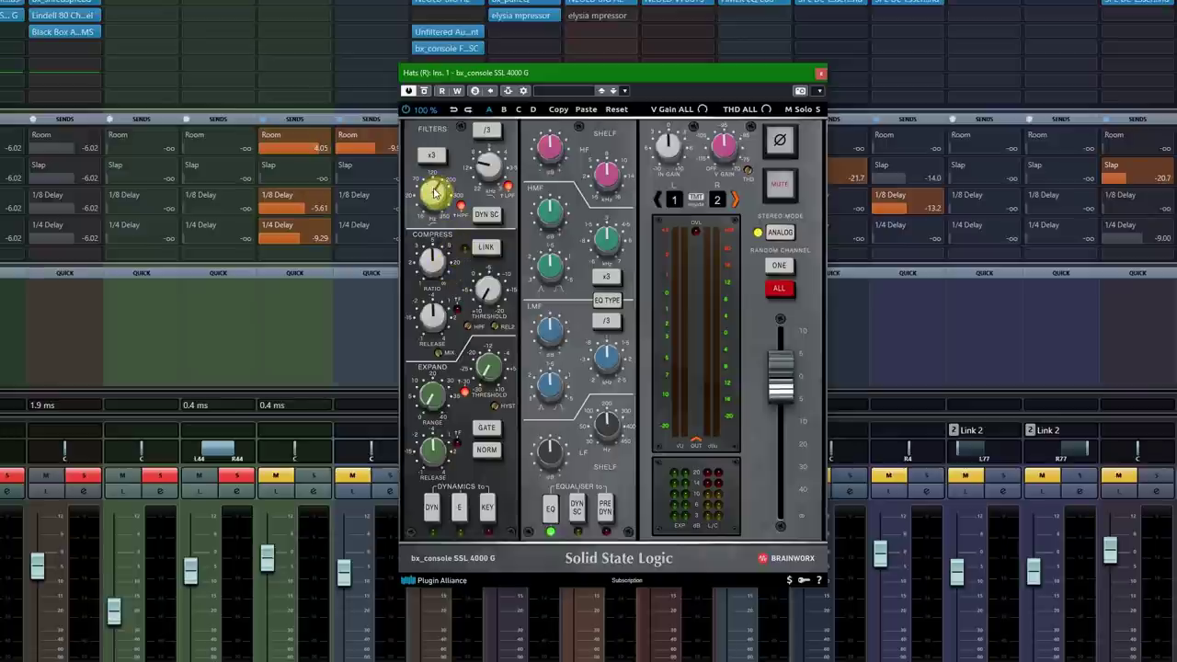
left_click(821, 73)
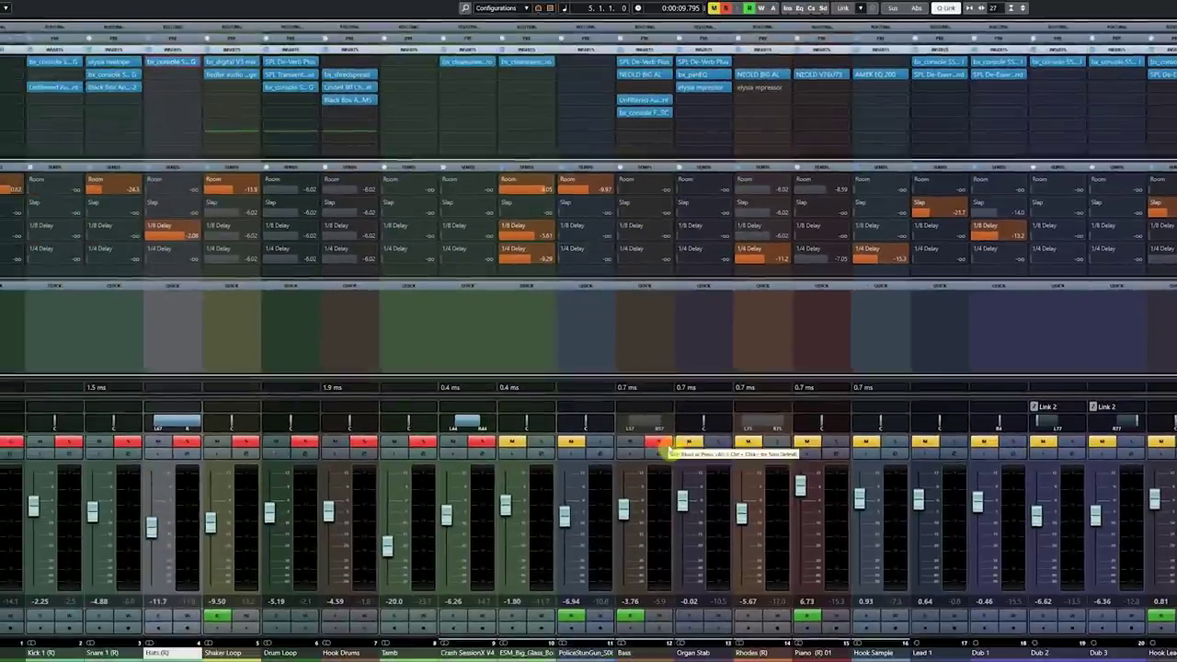
Step: Take the Bass channel out of solo and audition the mix, stopping playback when done
left_click(661, 444)
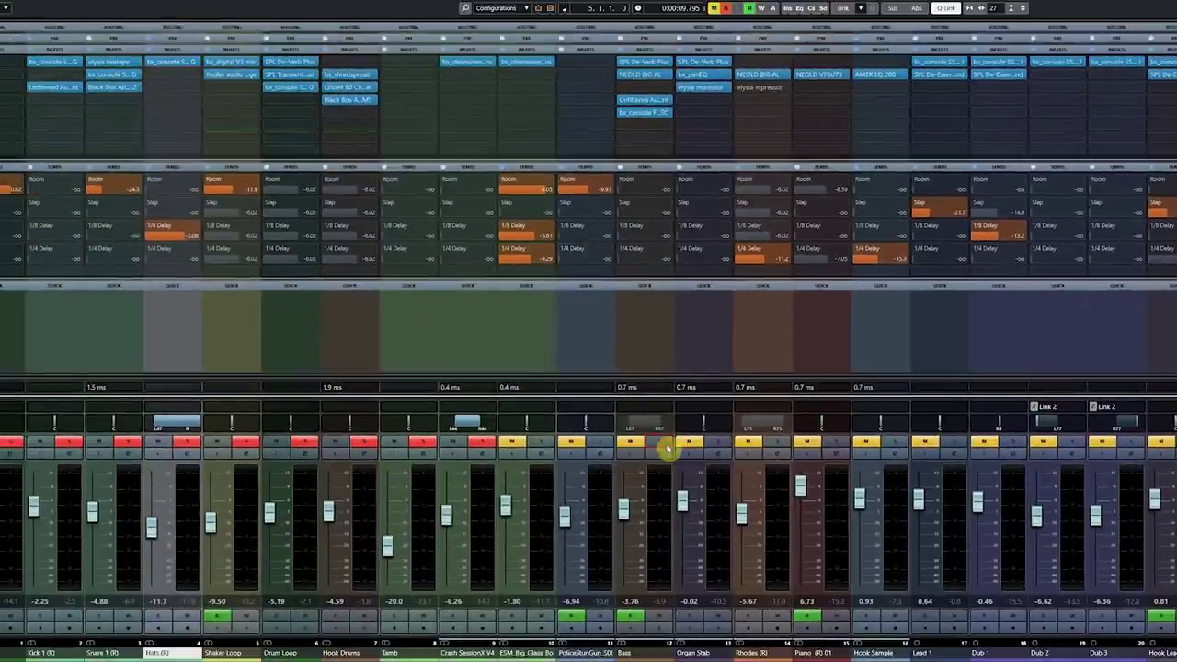
key("space")
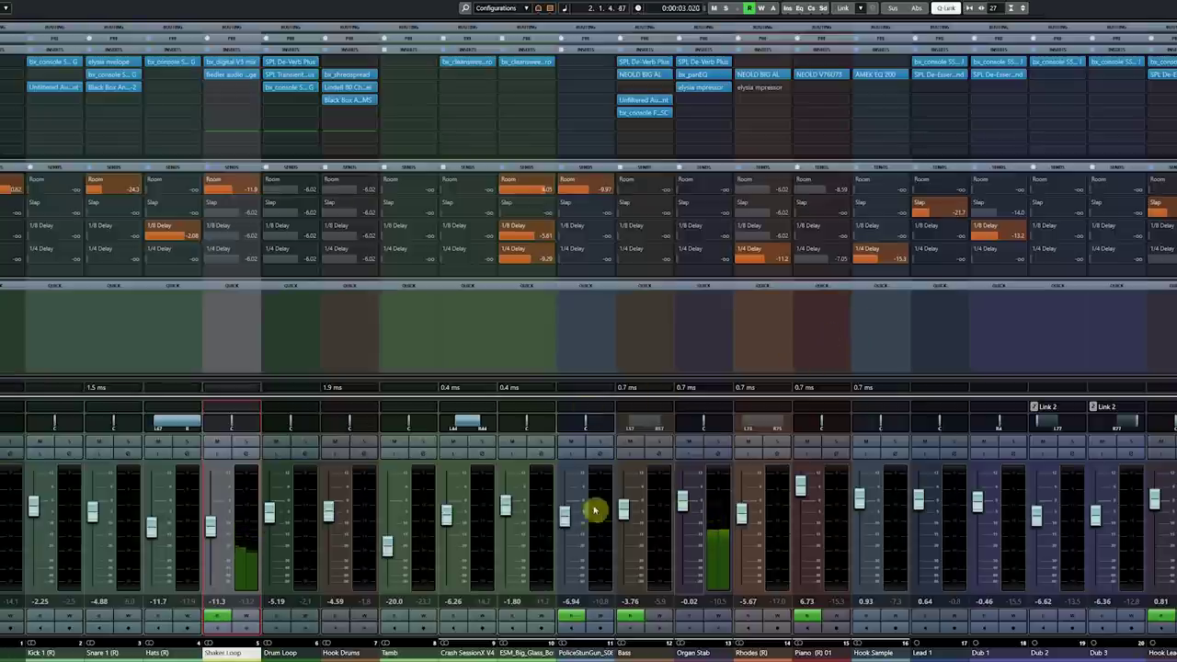
key("space")
Step: Solo the Shaker Loop channel, review its bx_digital V3 mix equalizer, and close the plug-in
left_click(246, 444)
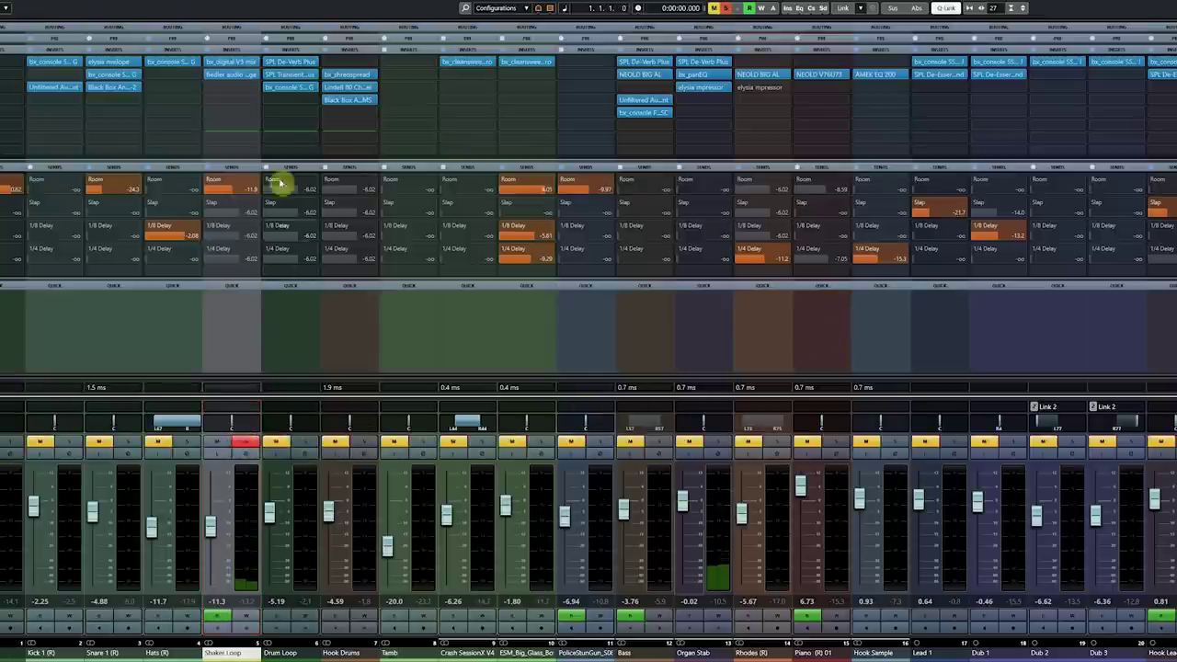
left_click(231, 61)
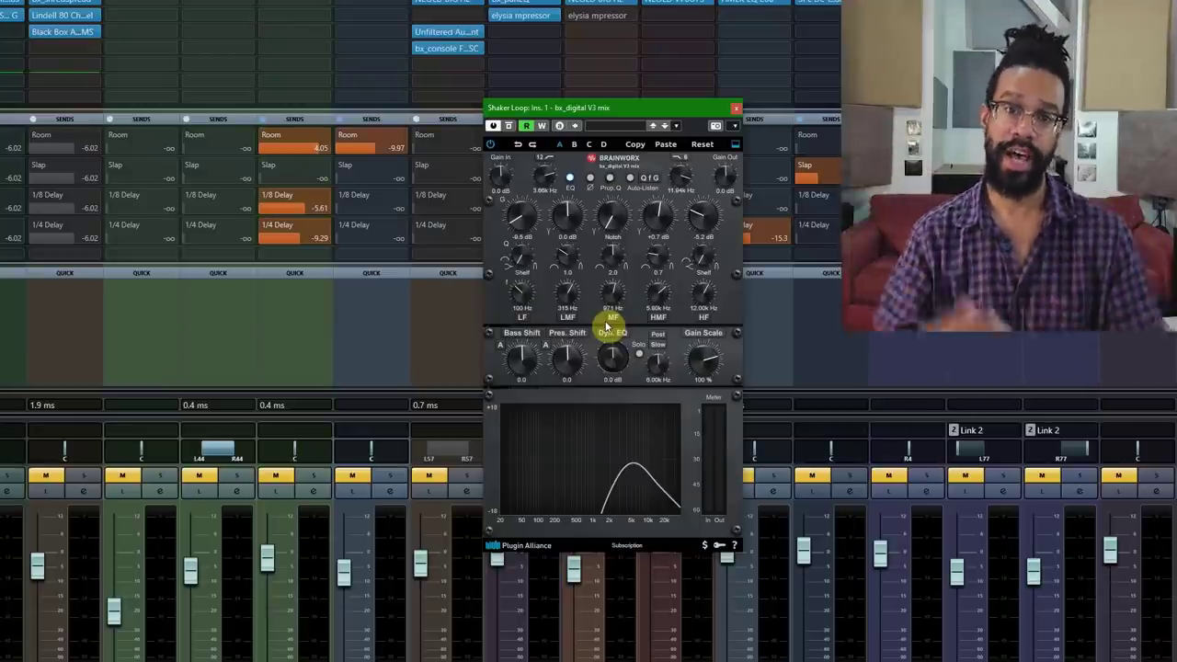
left_click(735, 109)
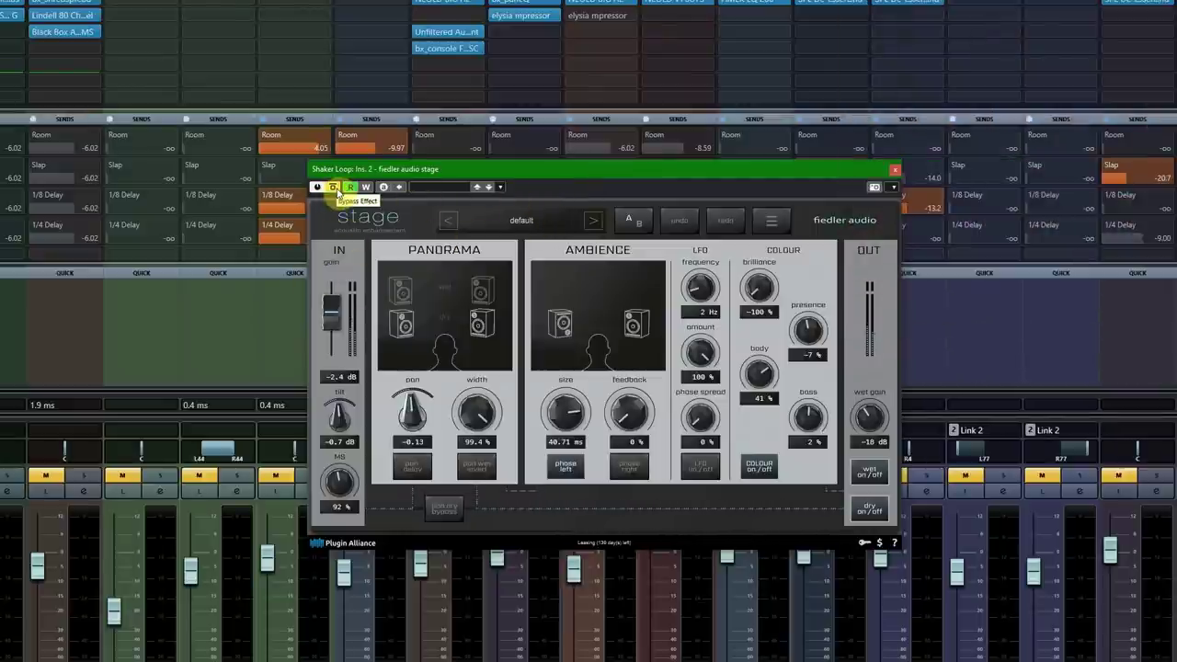
Step: Toggle the bypass of the fiedler audio stage on Shaker Loop for comparison and move on to the Hook Drums channel
left_click(334, 188)
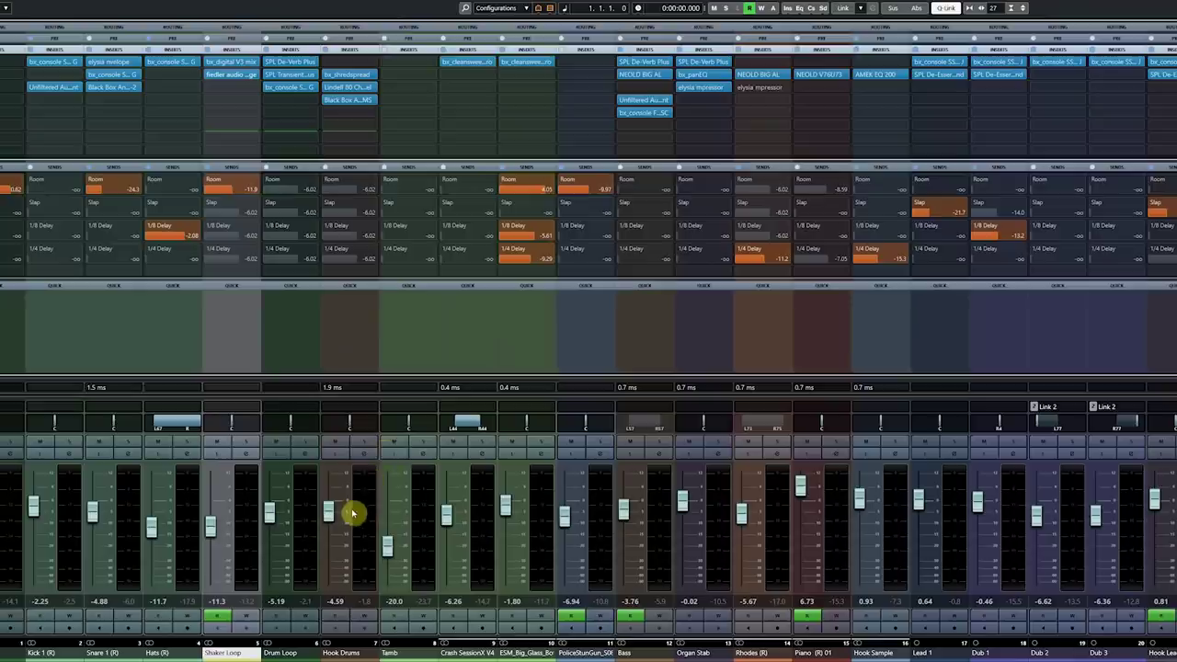
left_click(352, 514)
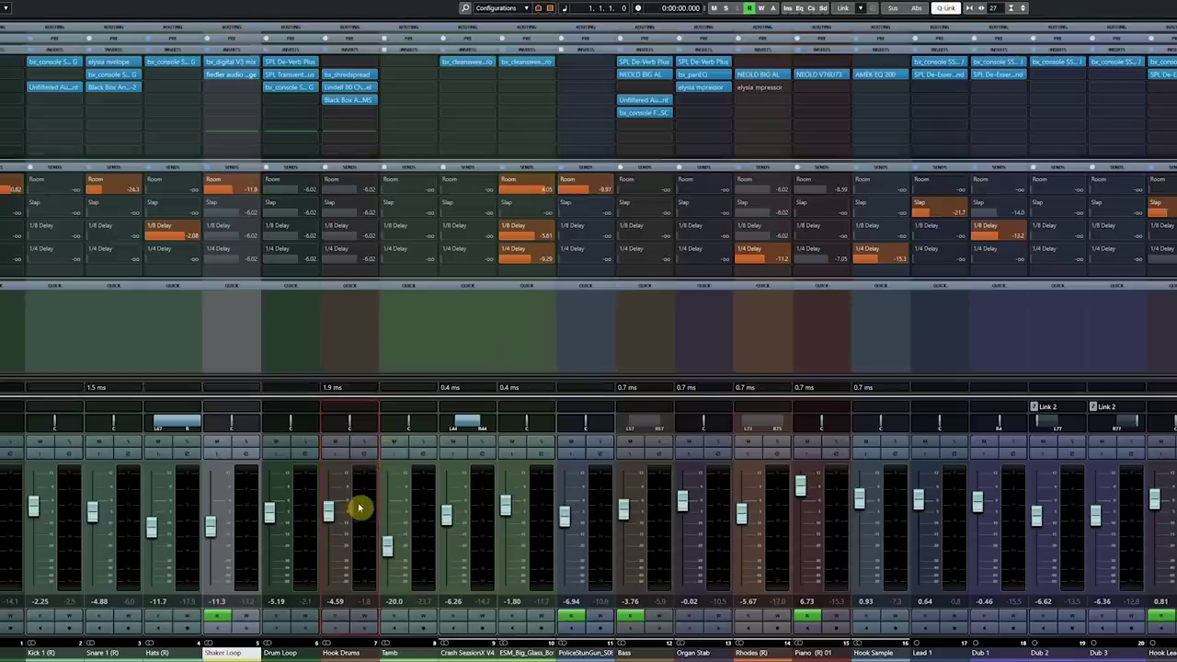
Step: Solo the Hook Drums channel and audition it in the arrangement, stopping playback when done
left_click(361, 503)
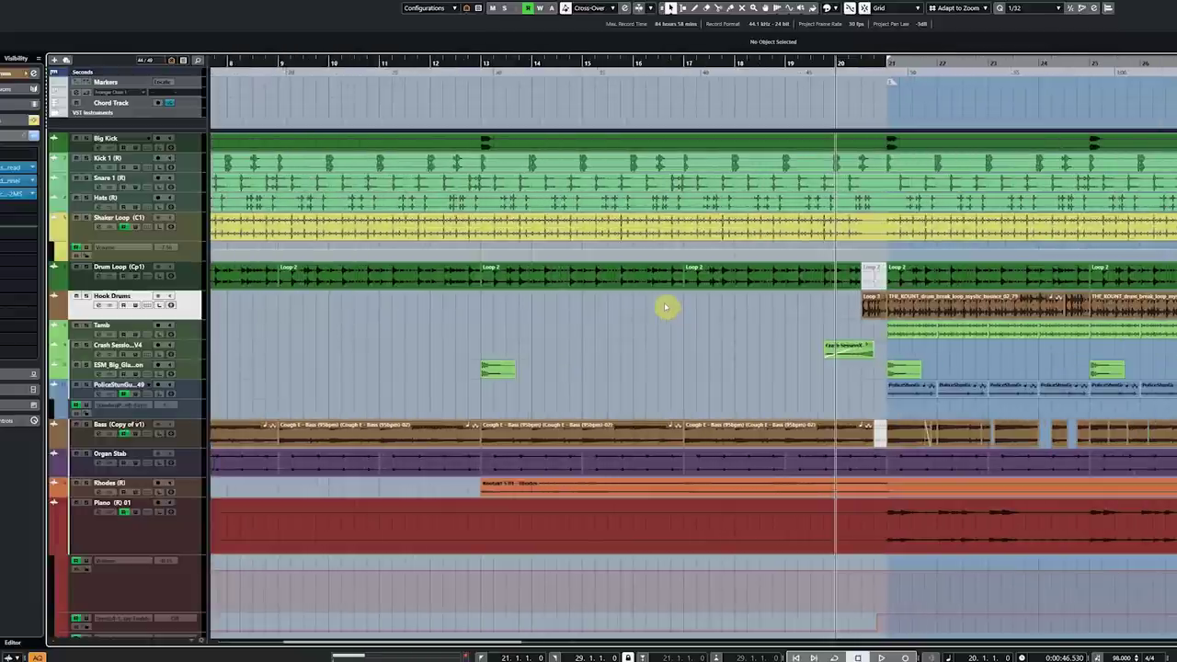
key("s")
key("space")
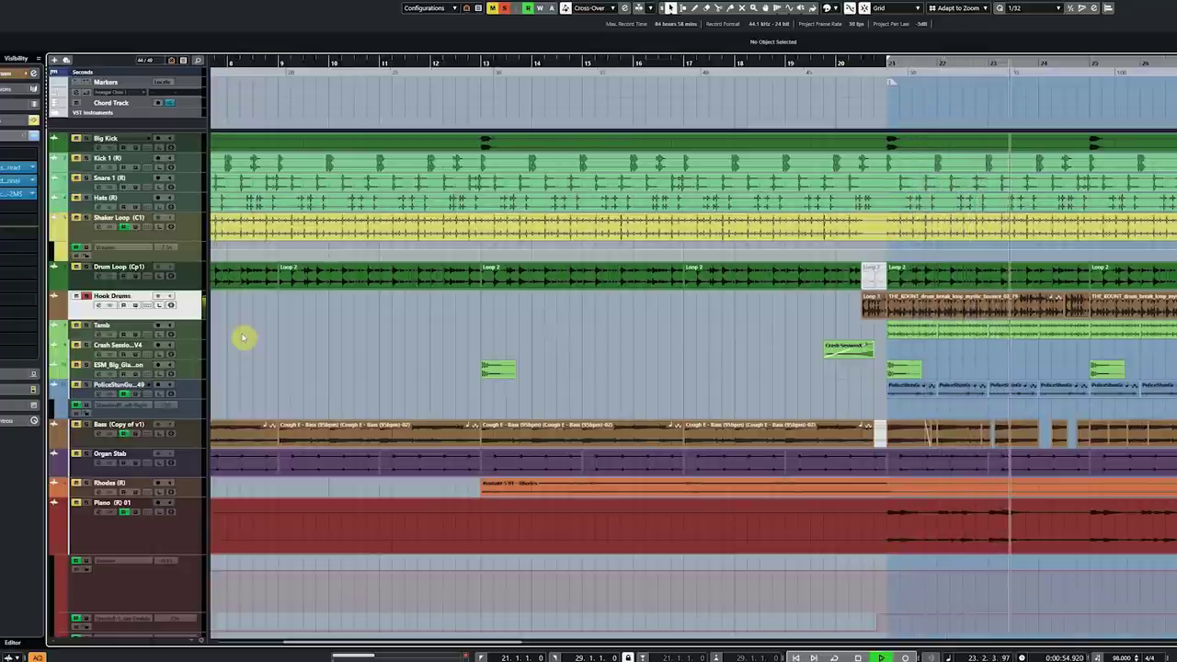
key("space")
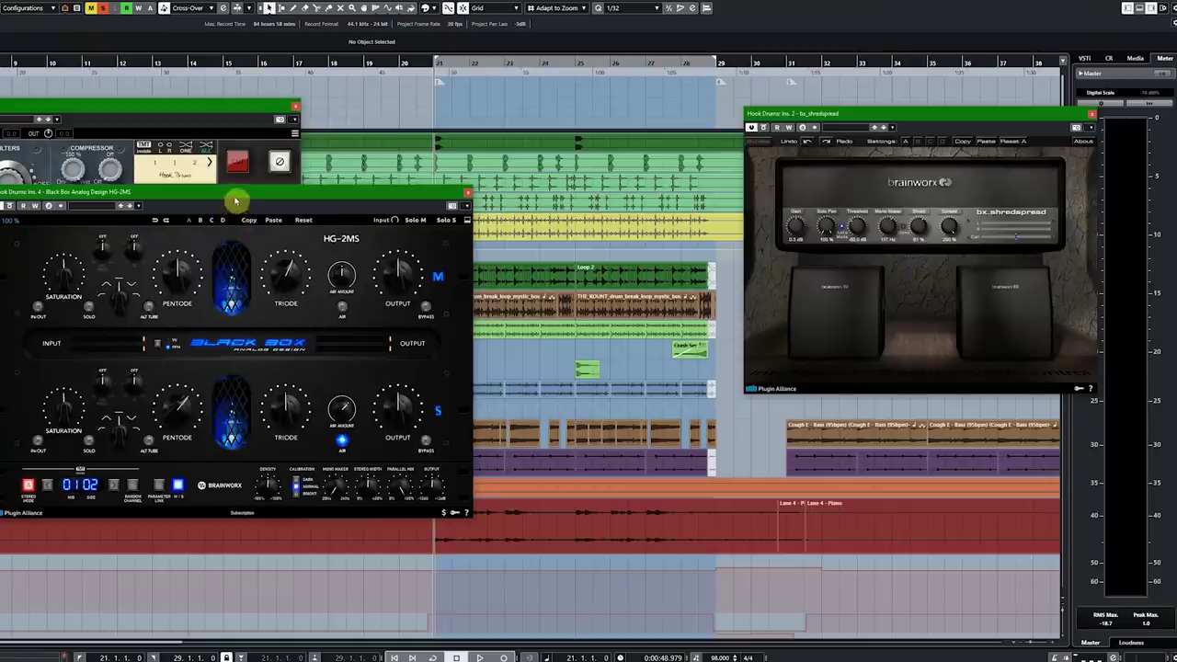
Step: Move the HG-2MS and Lindell 80 Channel windows aside and set the Spread of bx_shredspread on Hook Drums to 182 %
left_click_drag(247, 193, 265, 296)
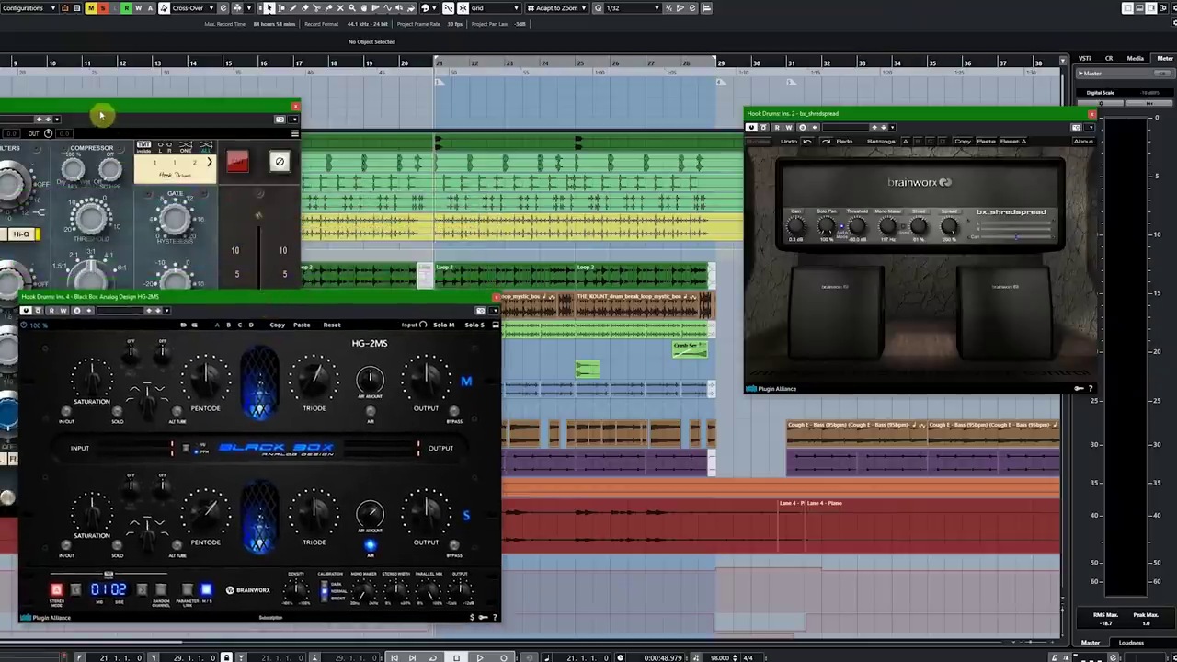
left_click_drag(101, 115, 0, 98)
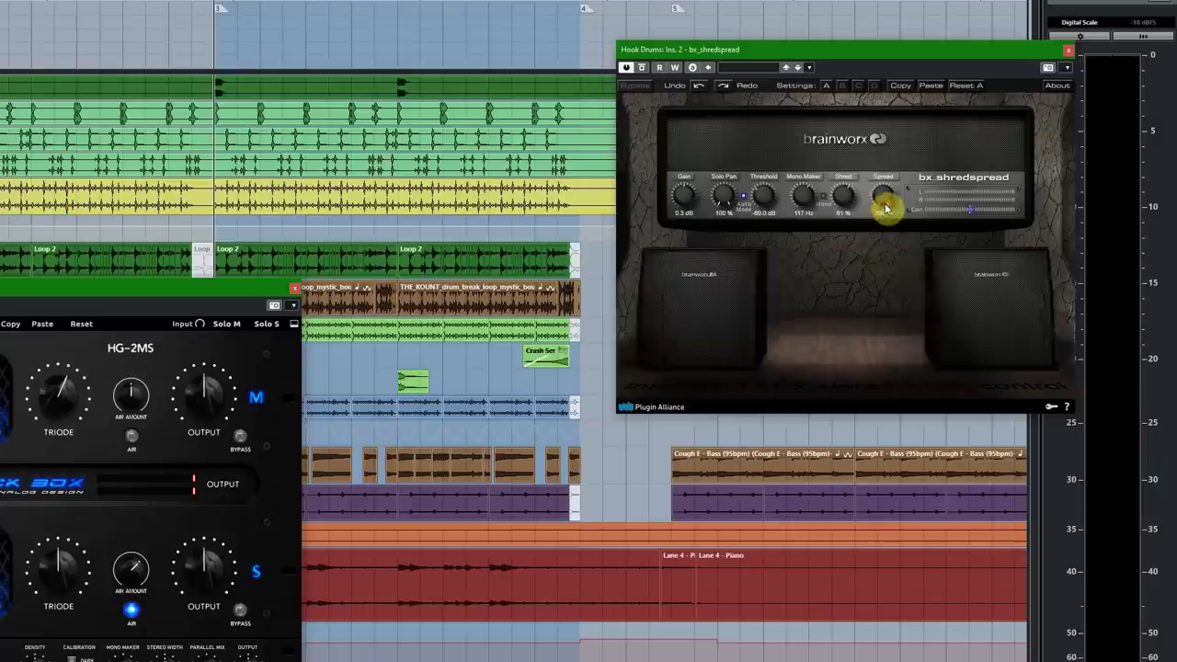
left_click_drag(892, 193, 890, 210)
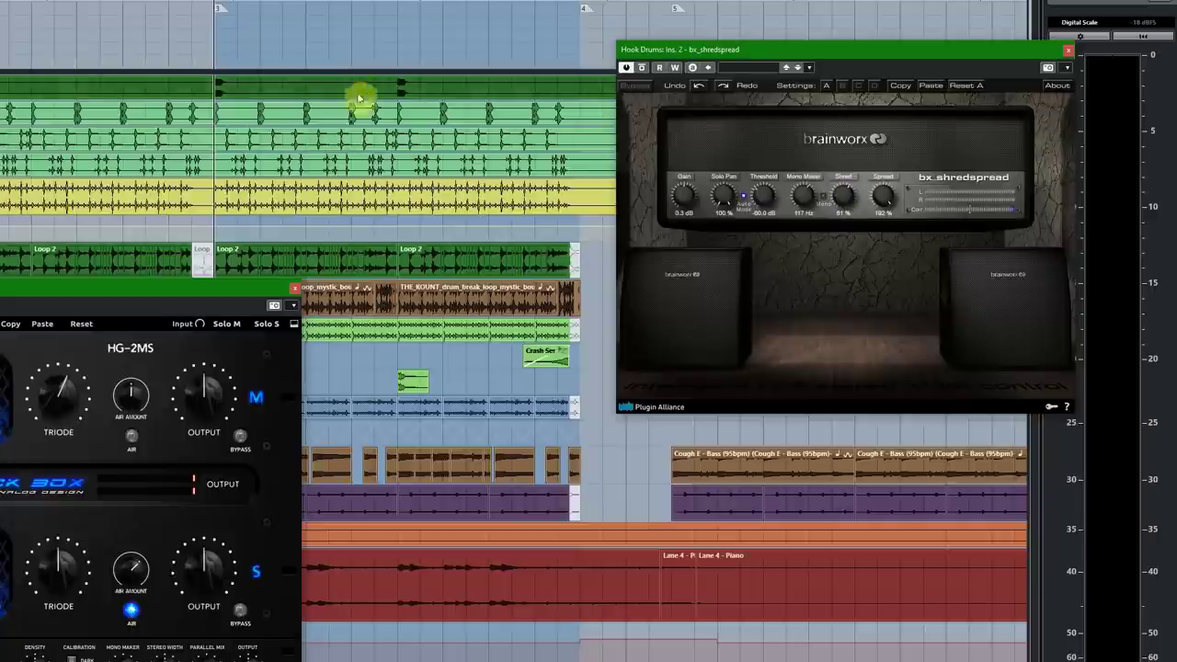
Step: Audition Hook Drums while toggling bx_shredspread off and on for comparison, stopping playback when done
key("space")
left_click(627, 68)
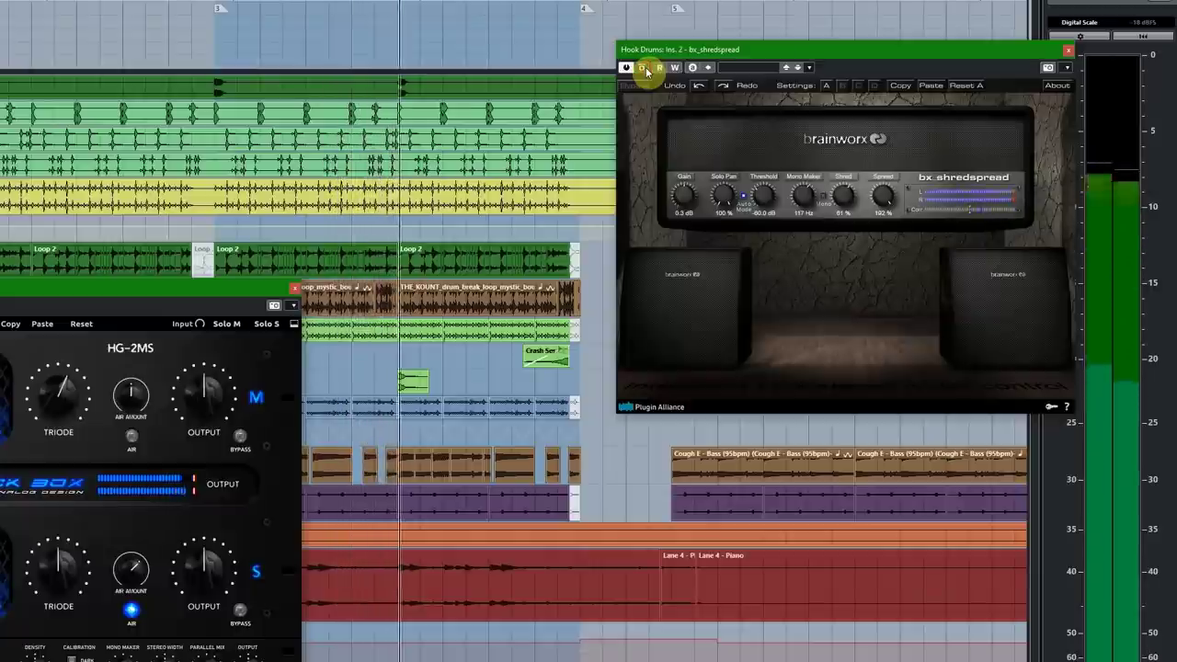
key("space")
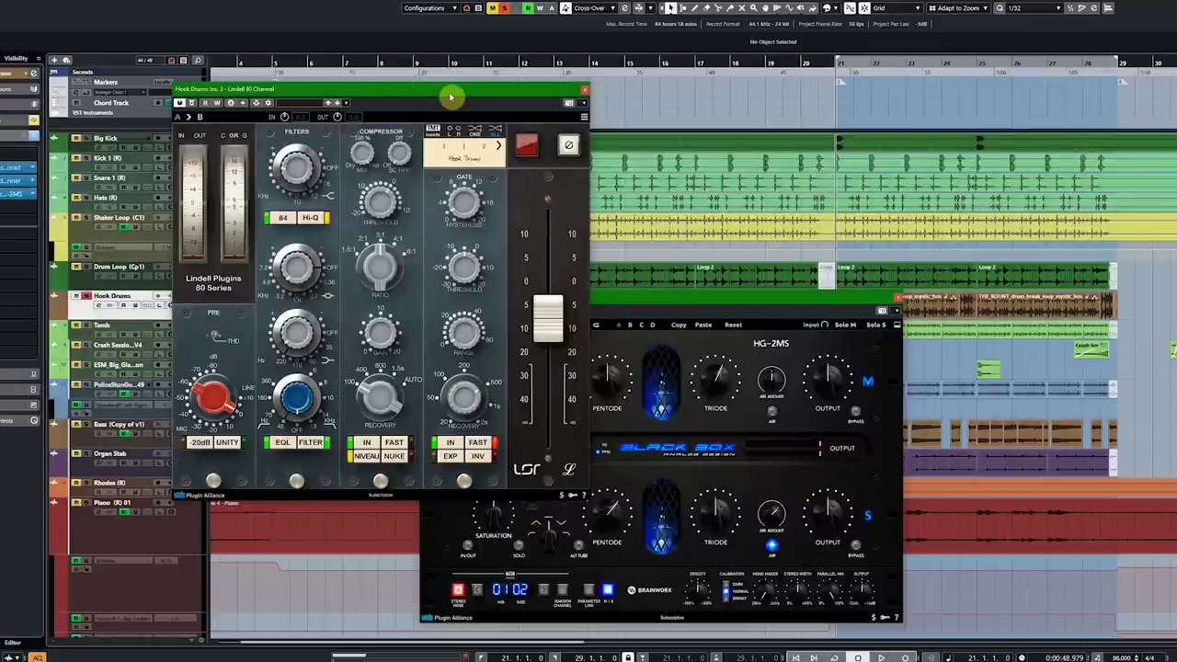
Step: Review the Lindell 80 Channel settings on Hook Drums, close it, and bring the Black Box HG-2MS window into full view
left_click_drag(450, 97, 589, 71)
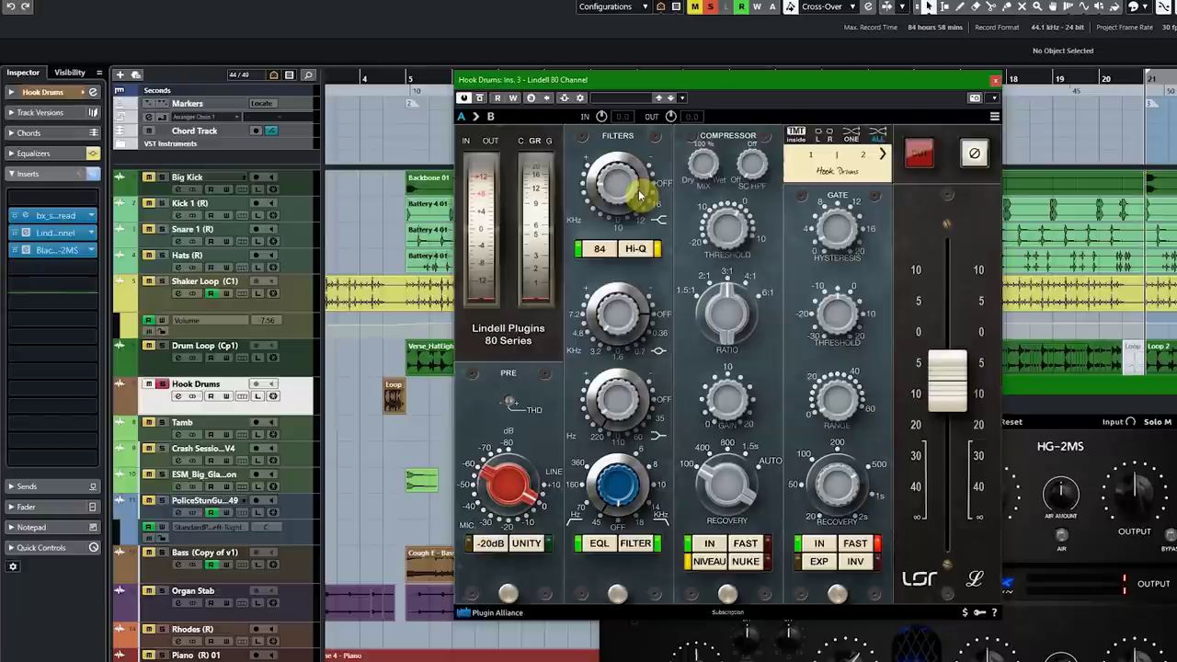
left_click(994, 80)
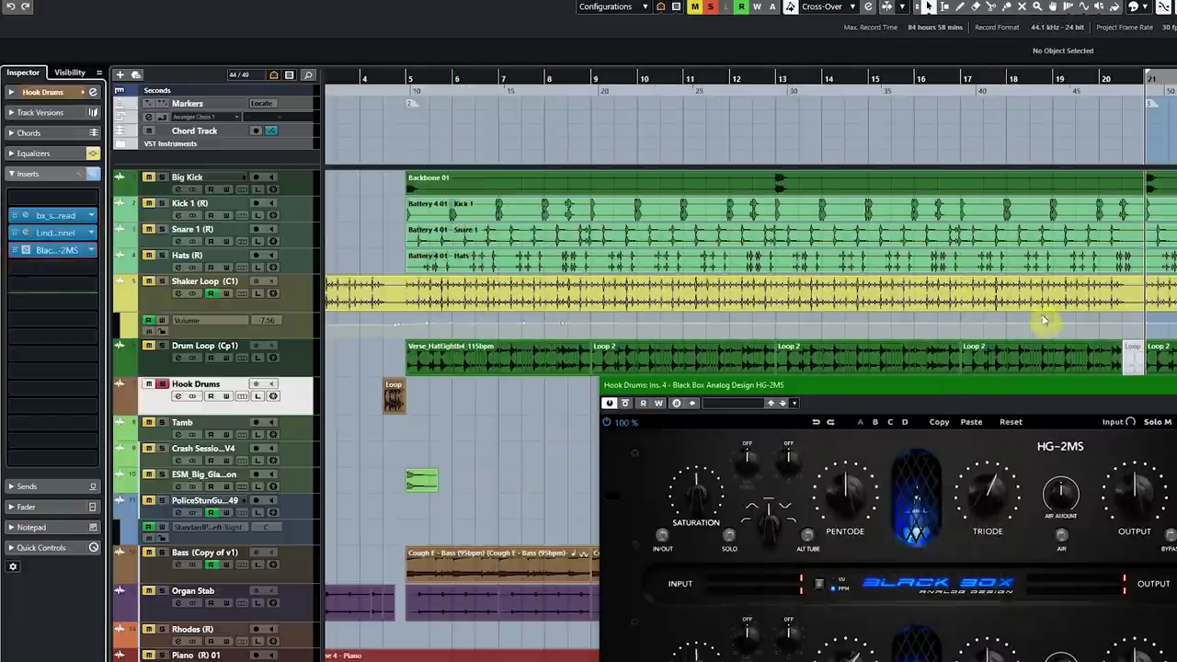
left_click_drag(1007, 373, 1105, 146)
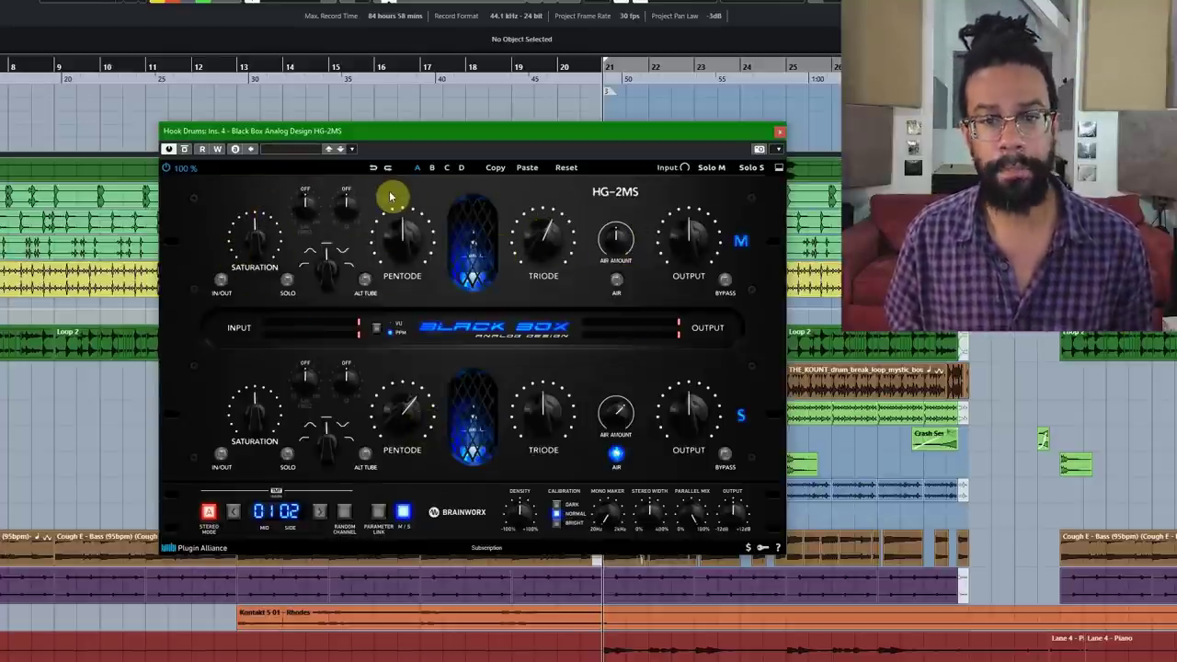
Step: Compare Hook Drums with the Black Box HG-2MS bypassed and active during playback, and close the plug-in
key("space")
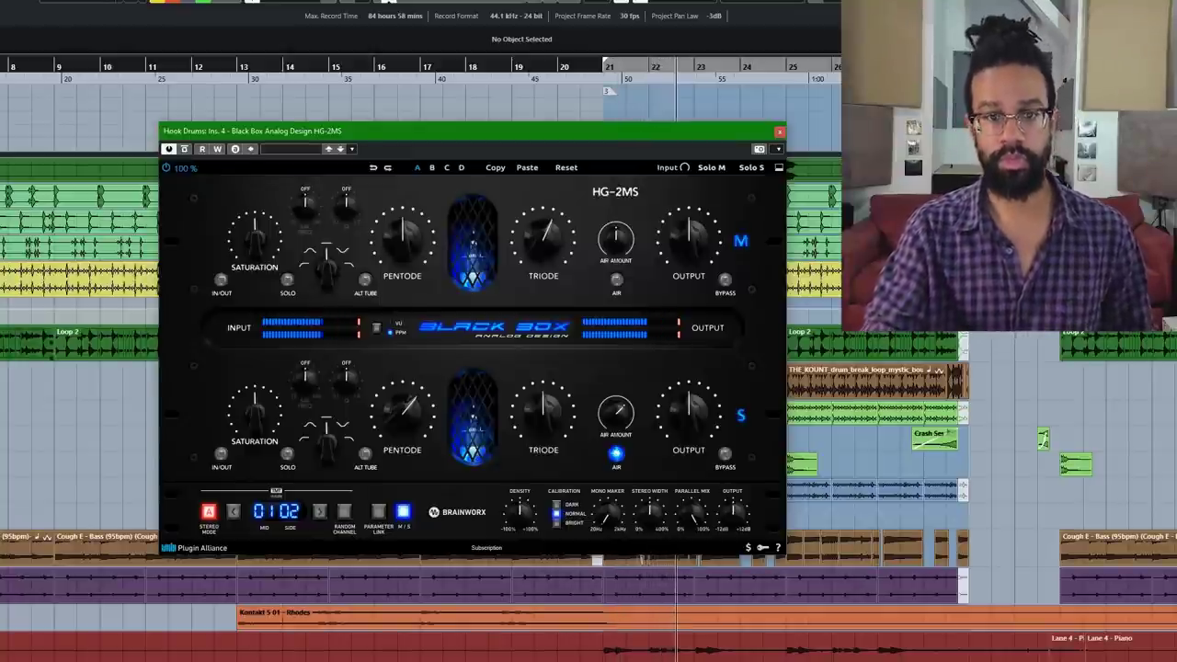
left_click(184, 149)
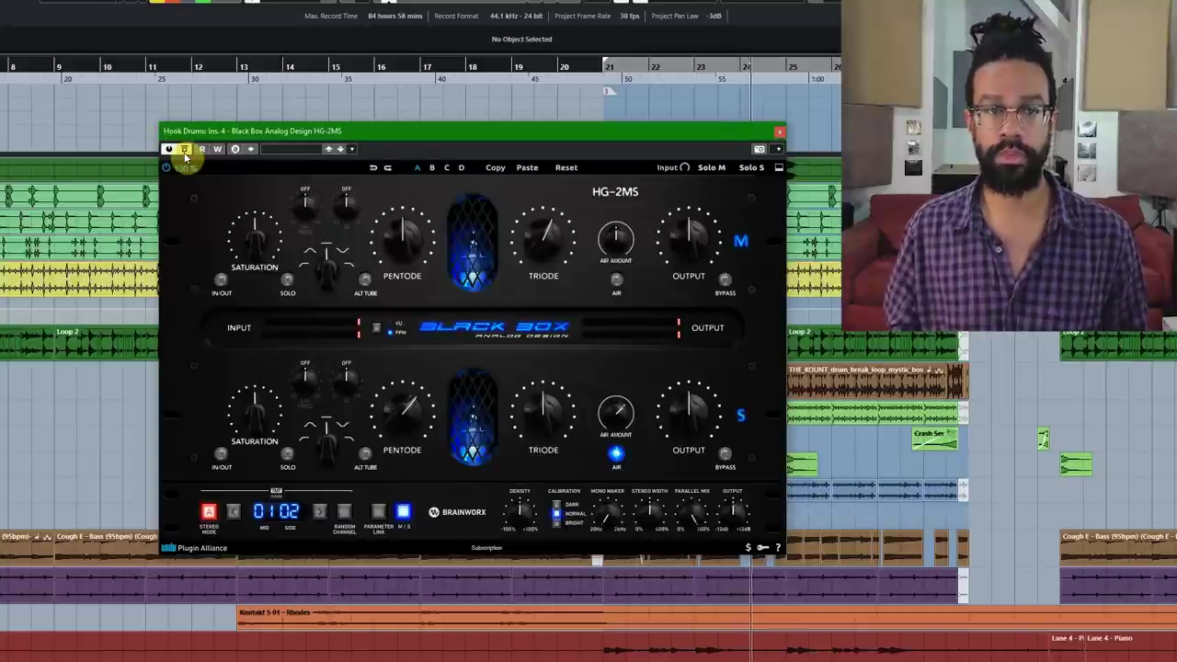
left_click(184, 151)
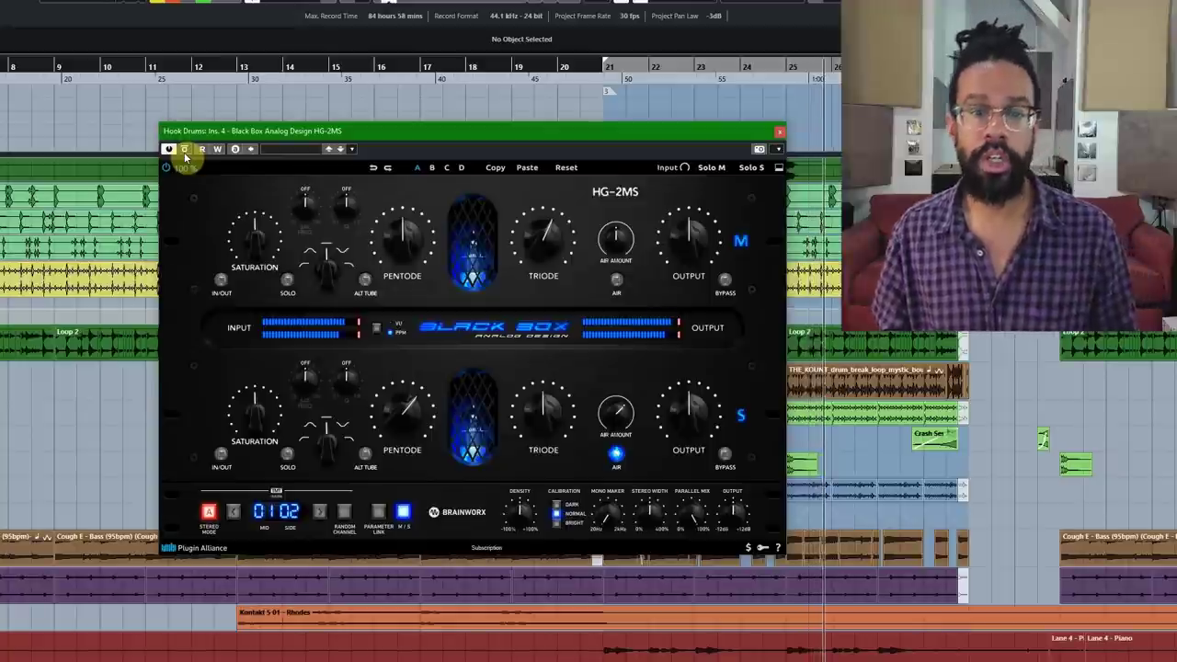
key("space")
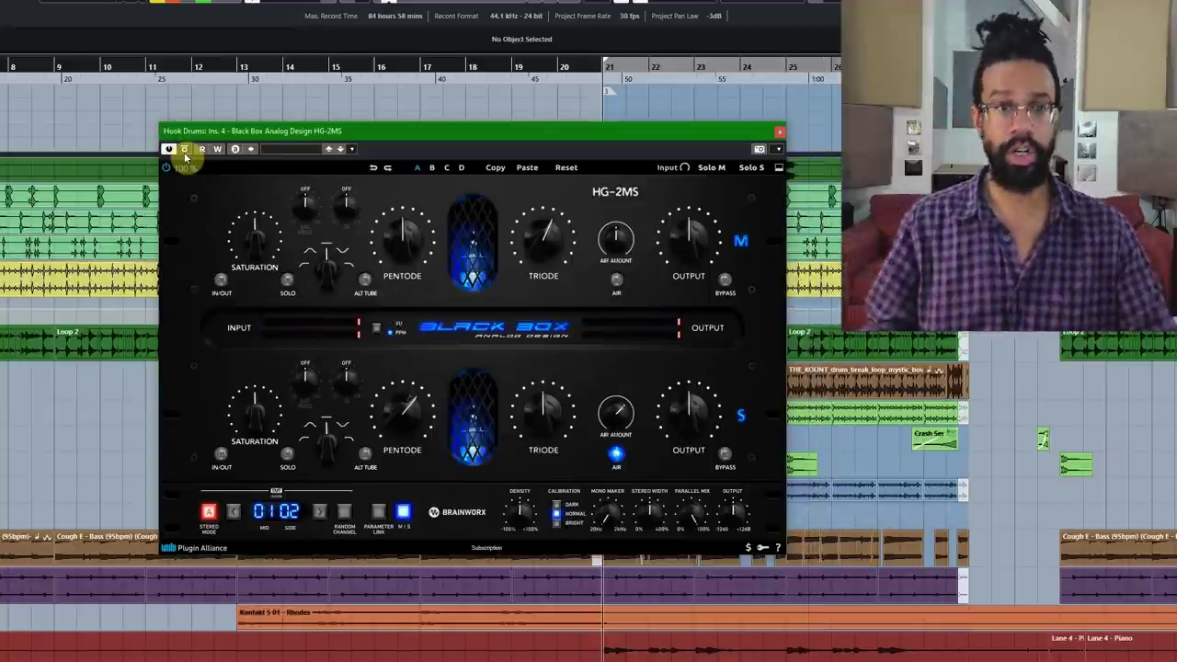
left_click(777, 133)
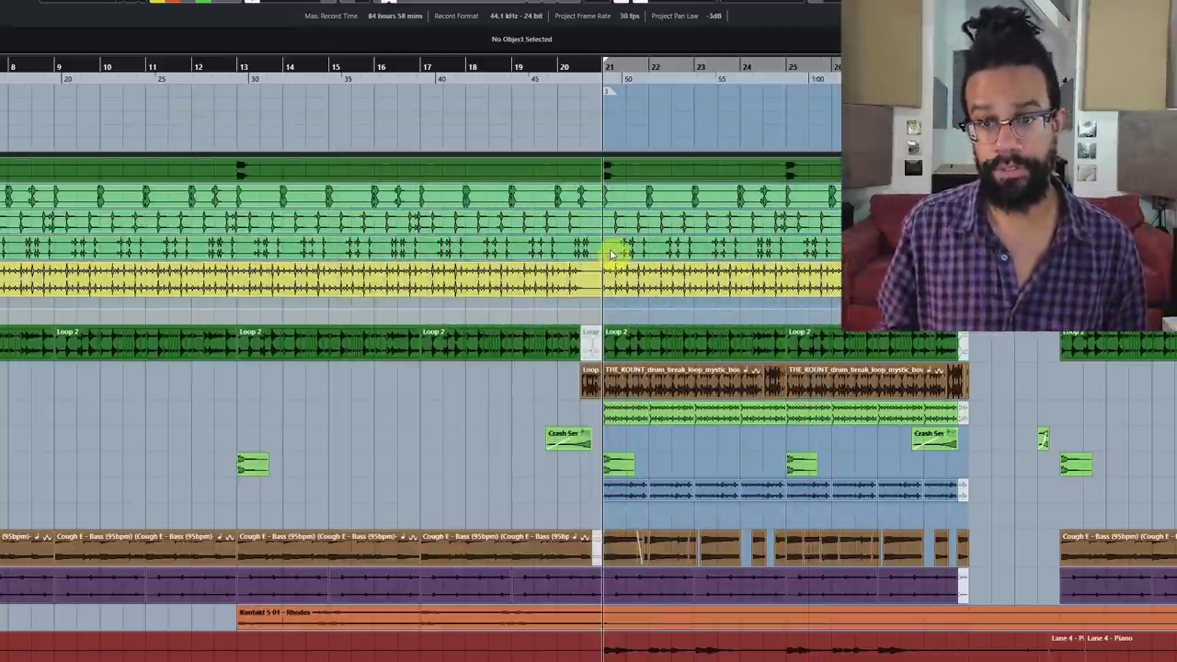
Step: Solo the complete drum bus in the mixer, audition all the drums together, and return to the arrangement
key("F3")
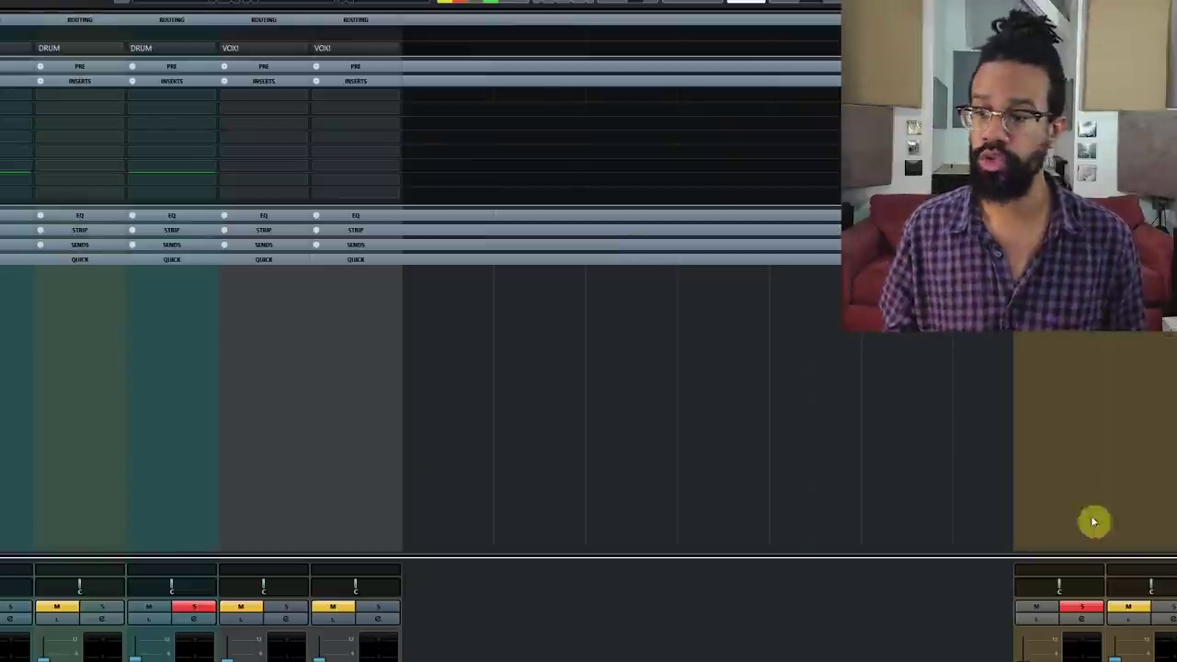
left_click(1094, 607)
left_click(1094, 607)
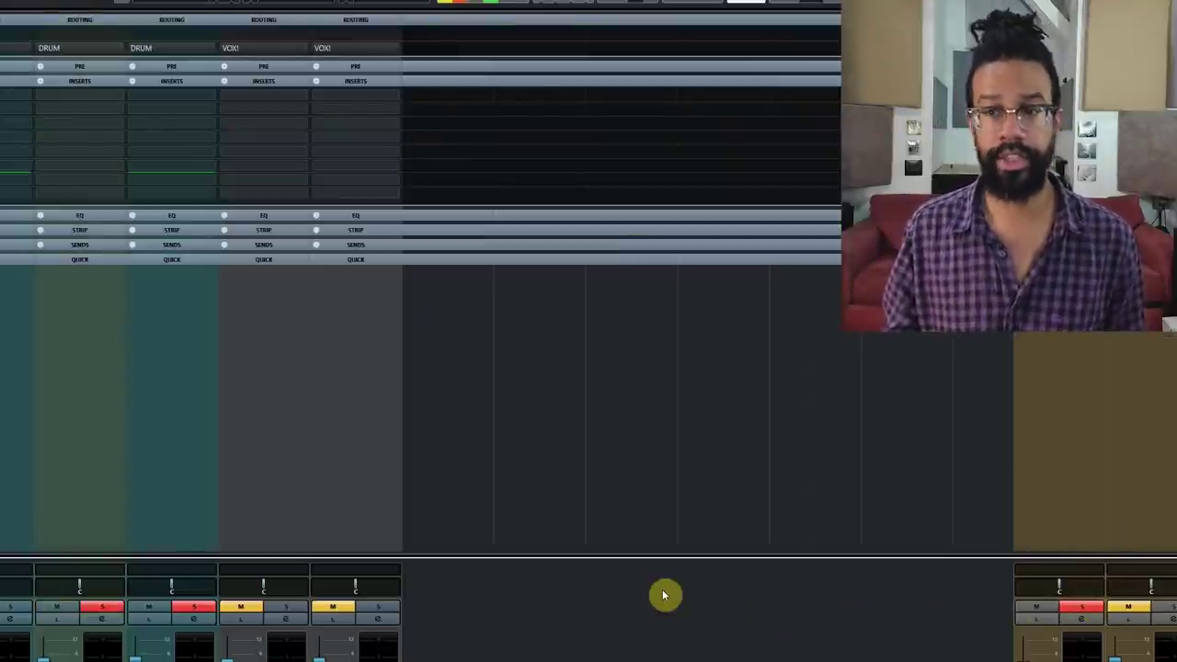
key("space")
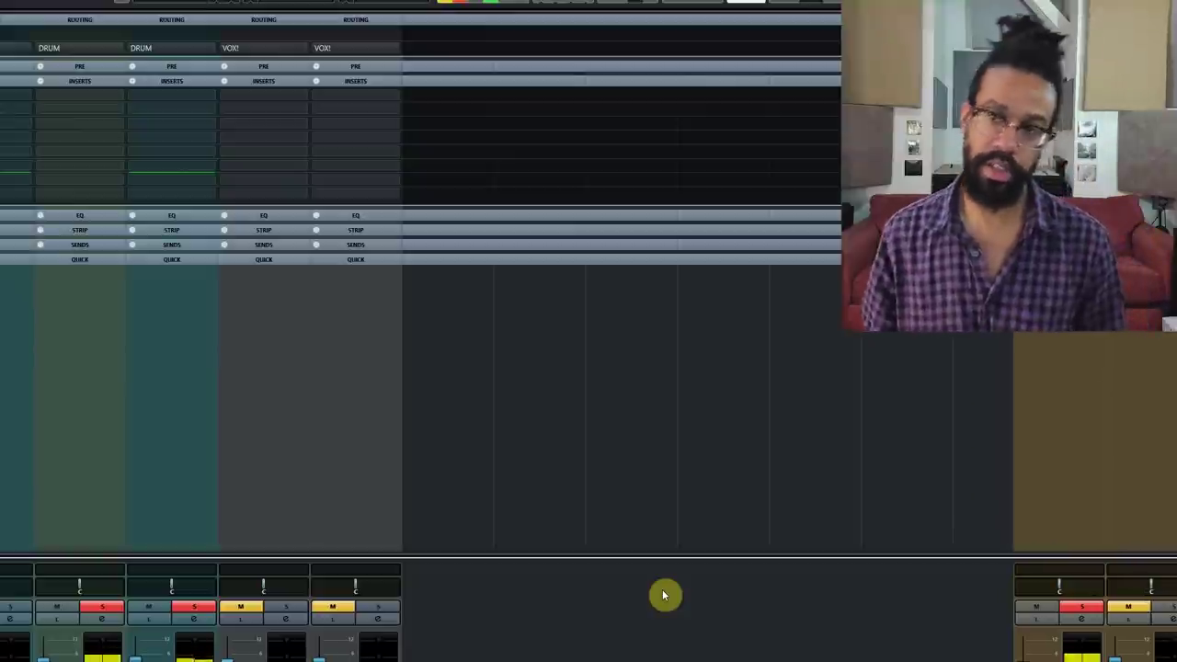
key("F3")
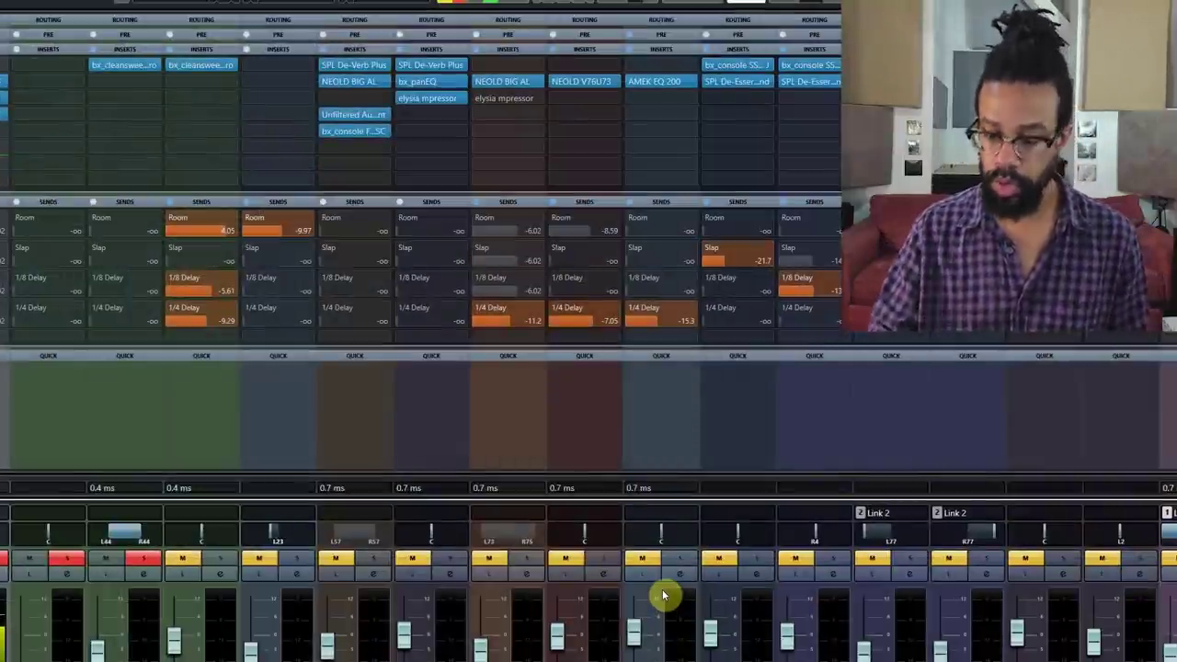
key("F3")
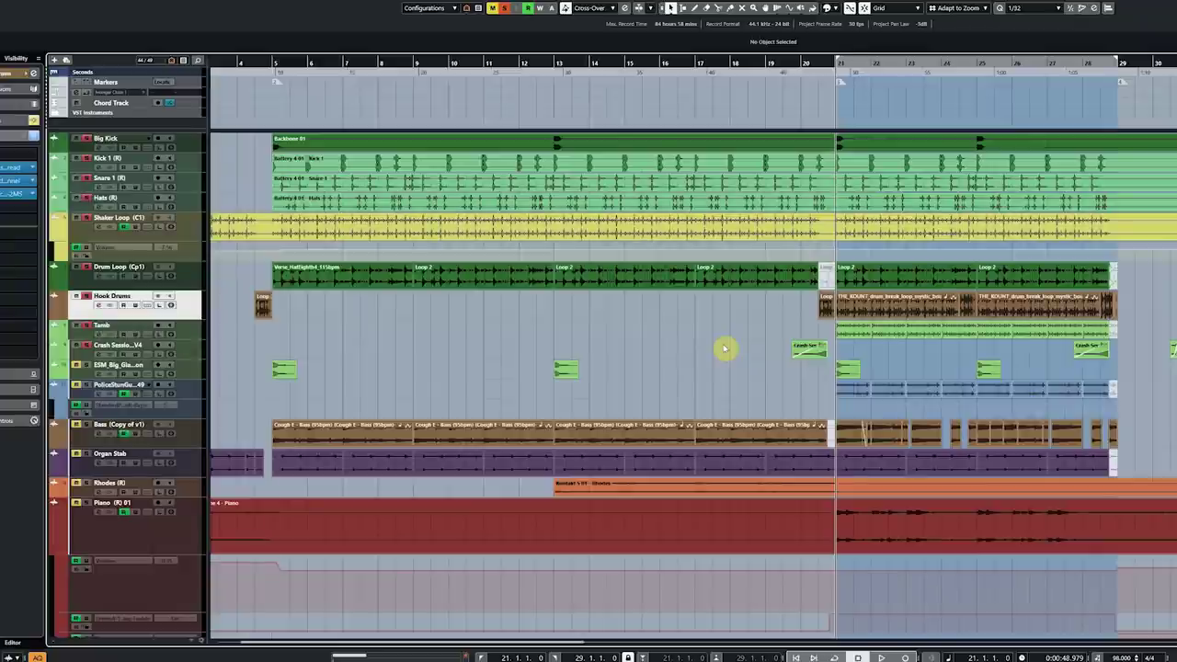
Step: Jump to the marker at bar 5 and audition the drums together with the Bass channel, checking the mixer during playback
key("shift+b")
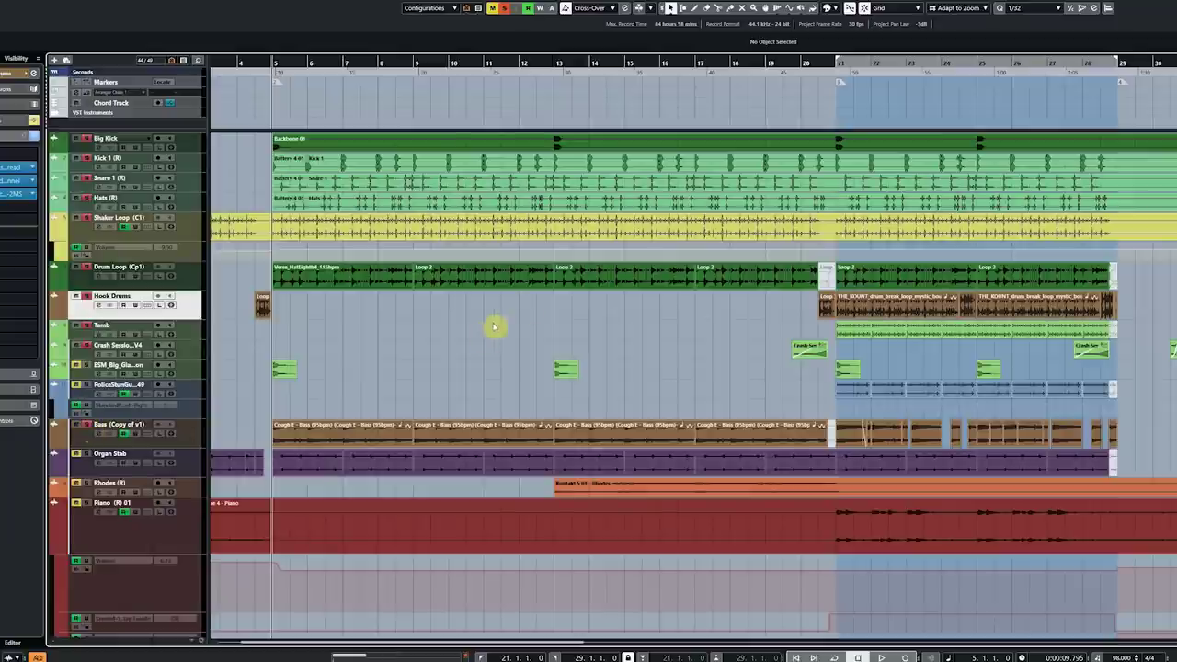
key("space")
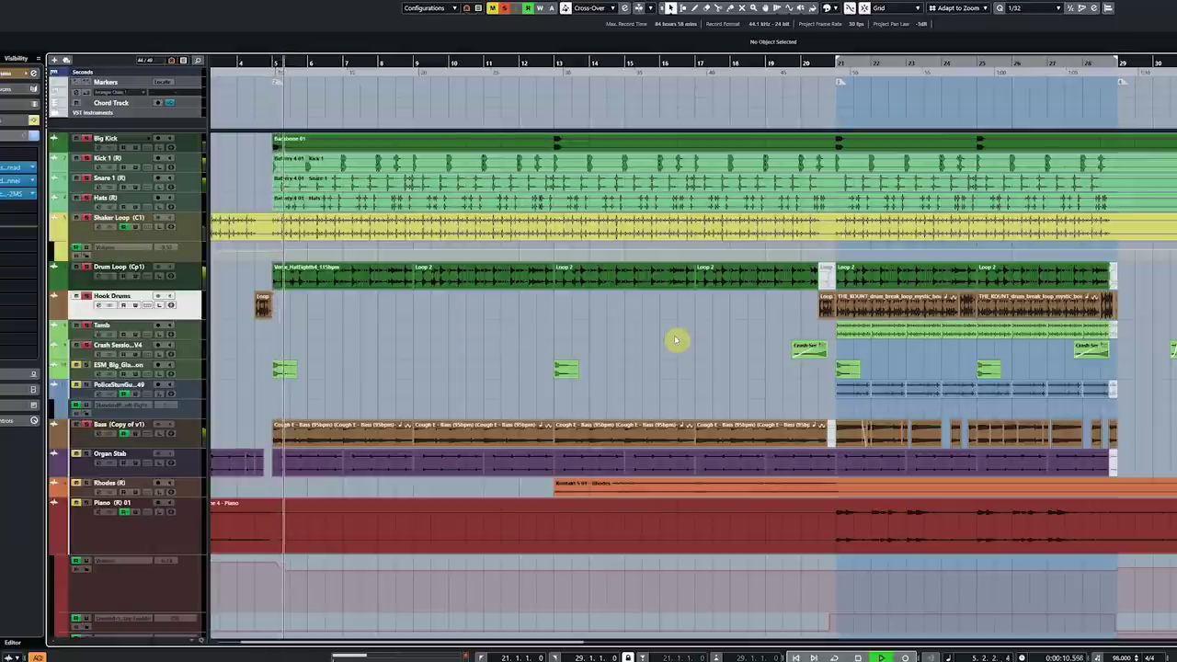
key("F3")
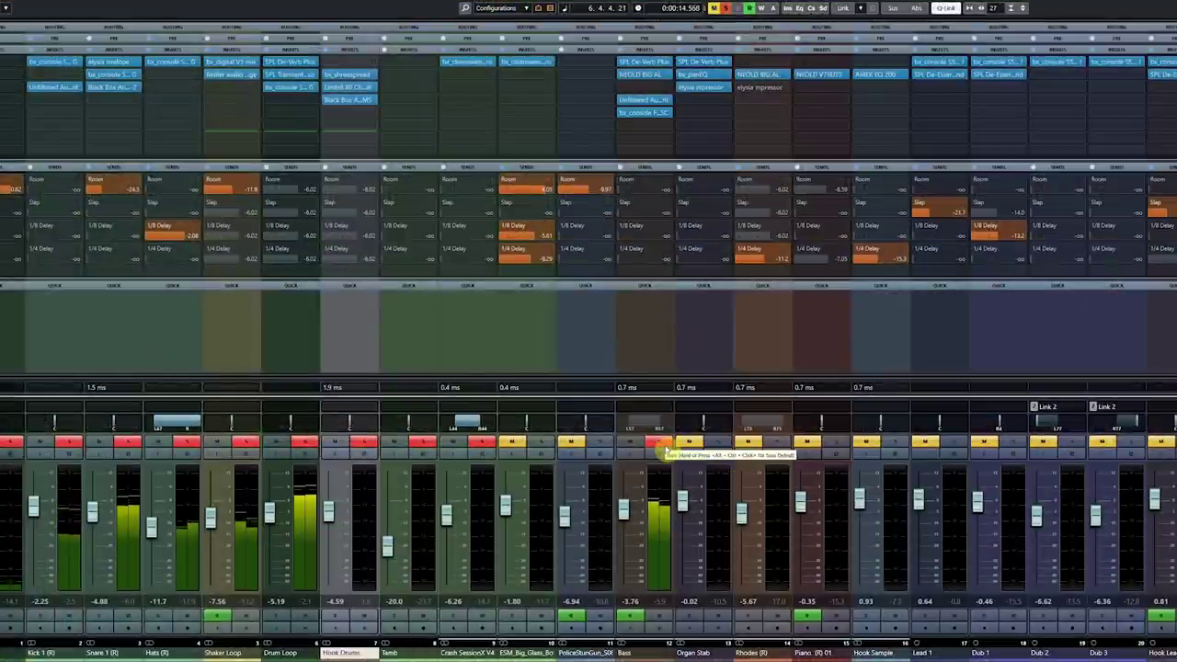
key("space")
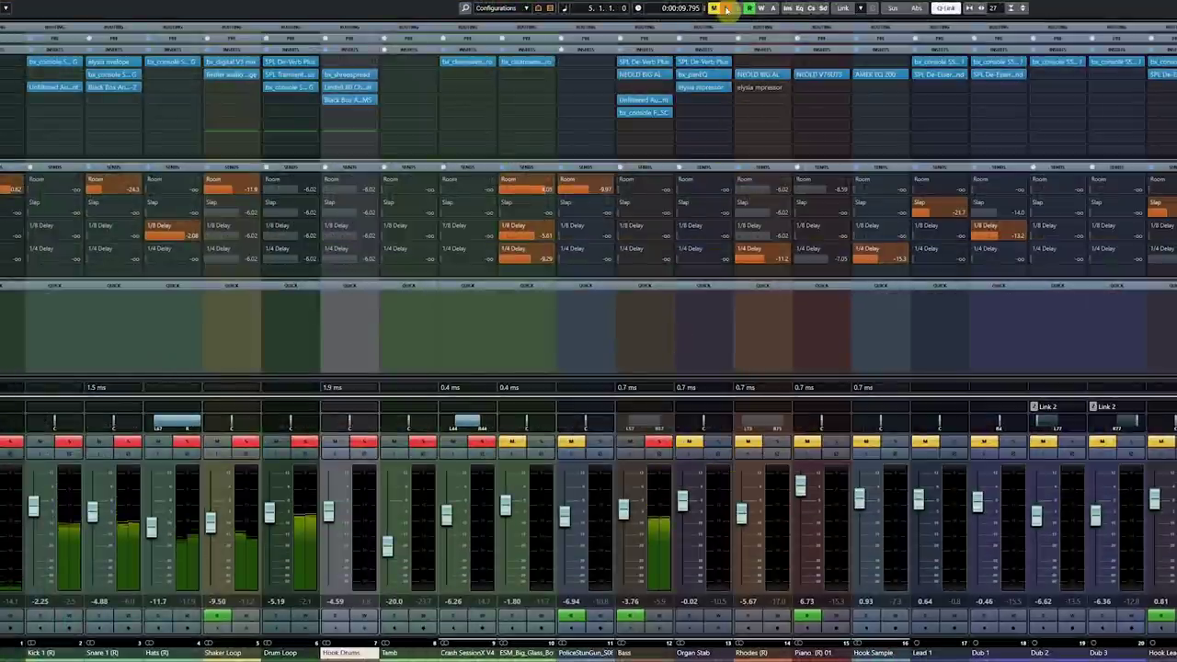
Step: Solo only the Bass channel, audition it with all its inserts bypassed, and re-enable the inserts
left_click(660, 440, "ctrl")
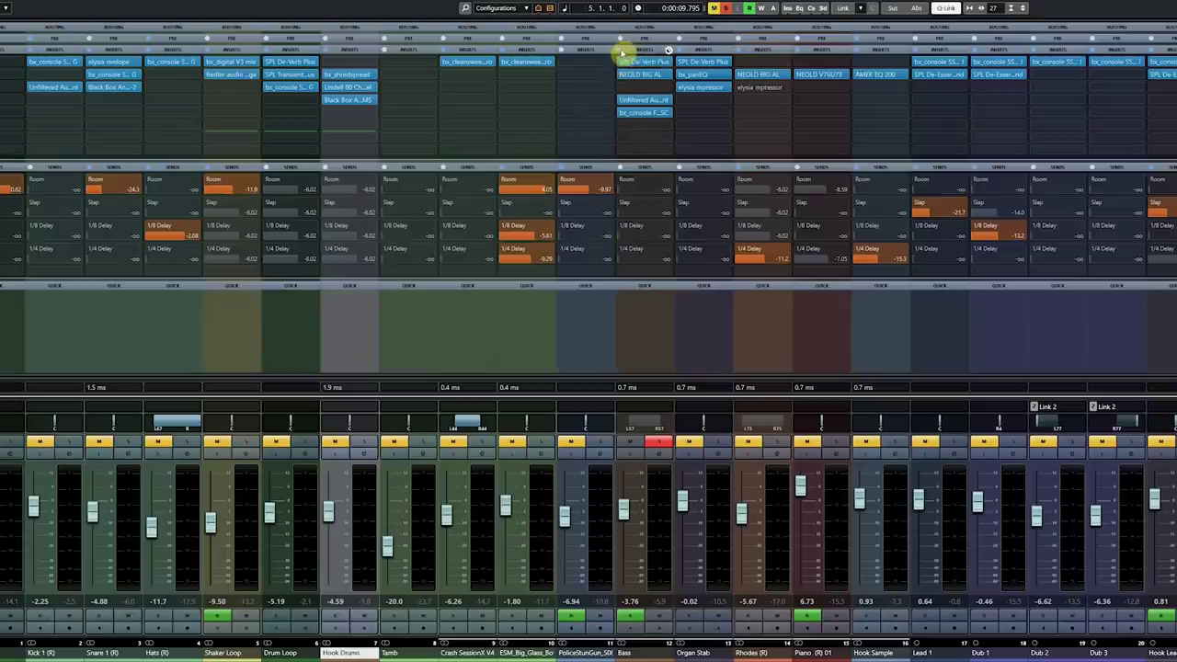
left_click(622, 50)
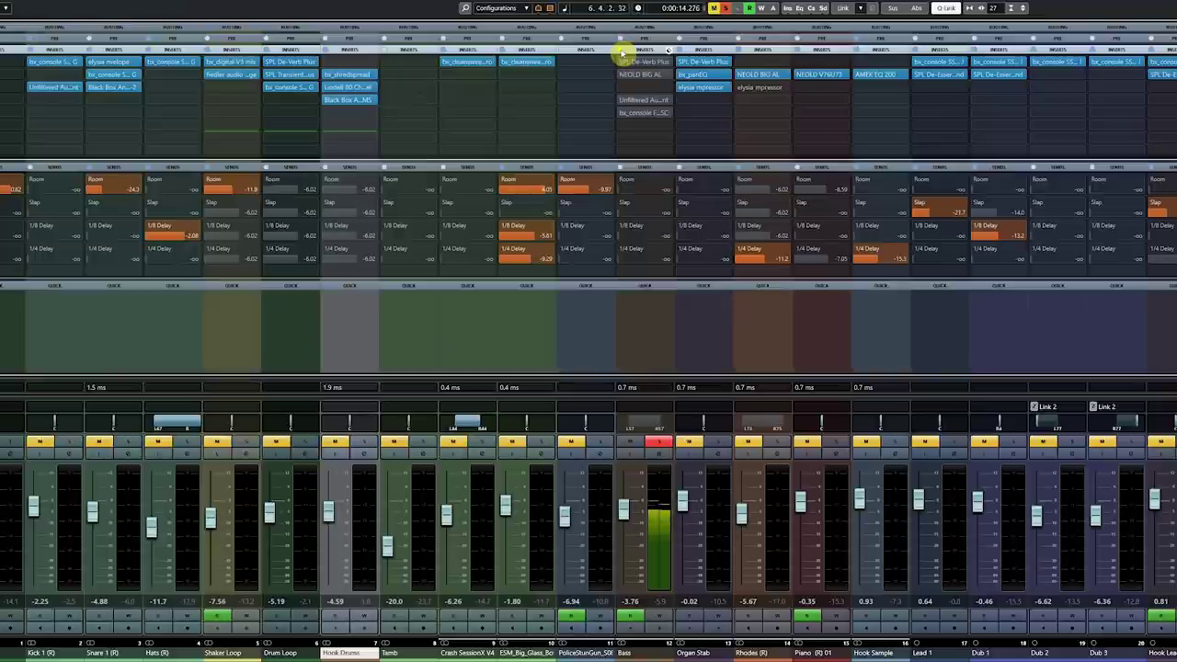
key("space")
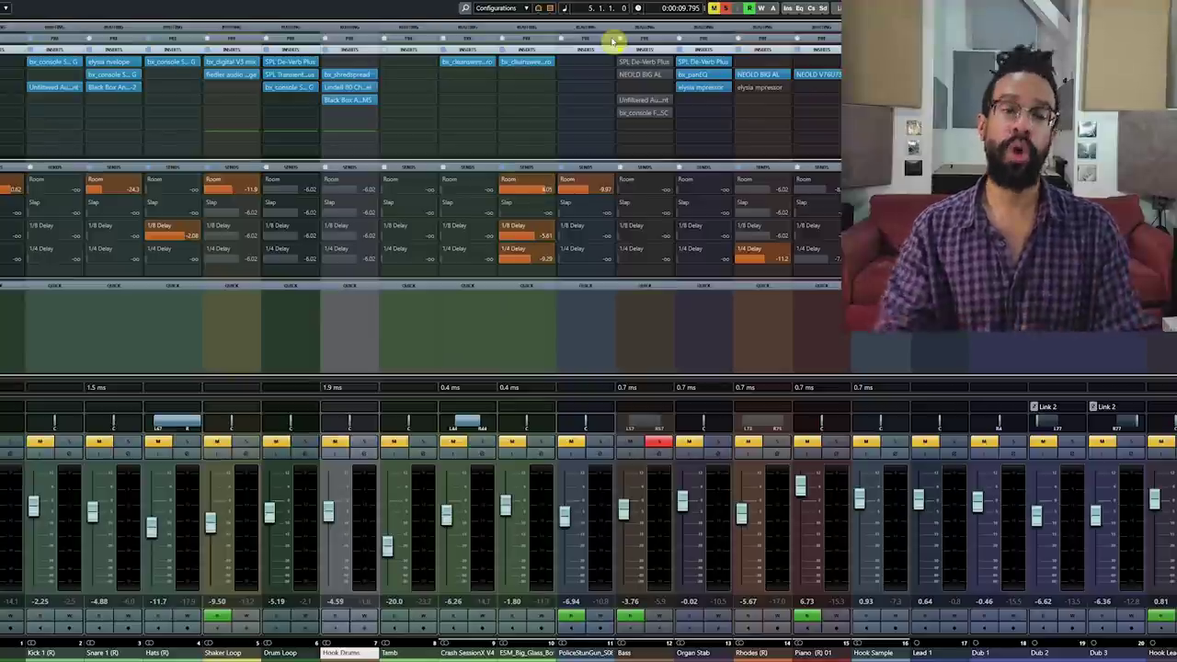
left_click(621, 50)
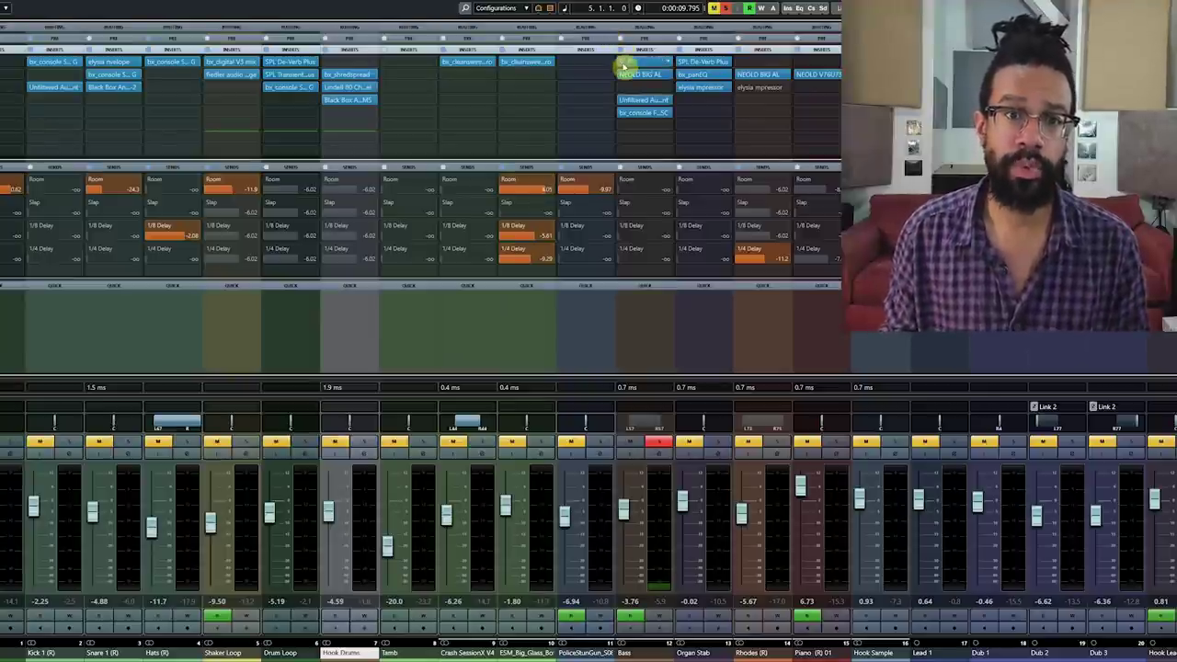
Step: Open the SPL De-Verb Plus on the Bass channel, review its settings, and close the plug-in
left_click(625, 62)
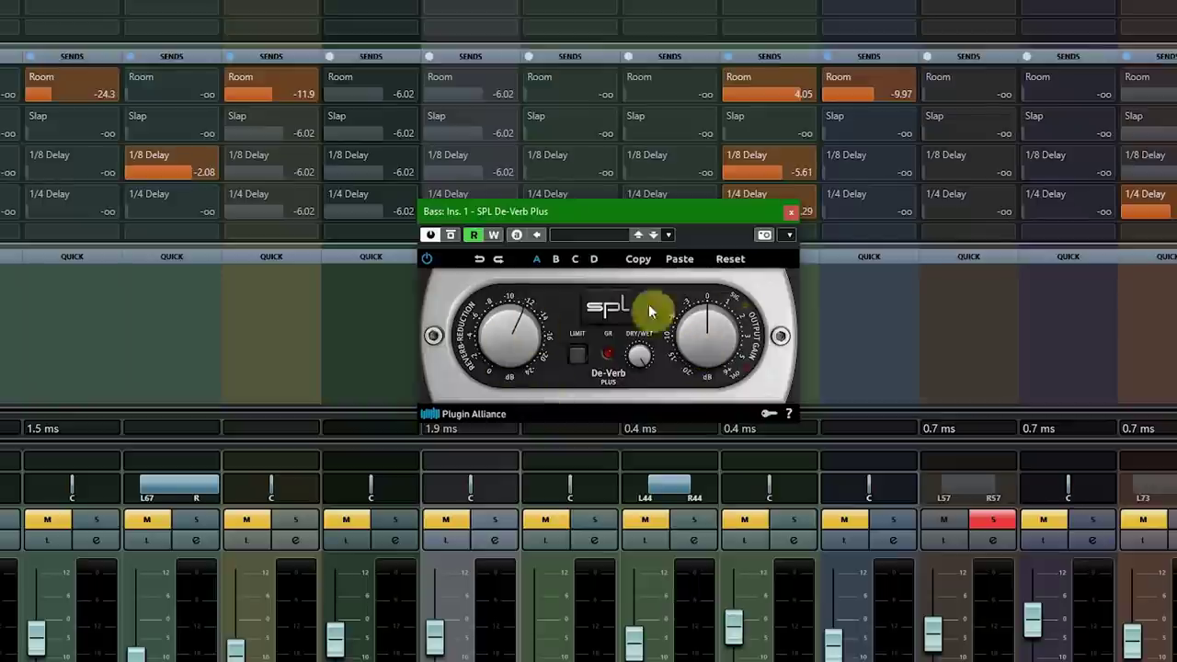
left_click(791, 214)
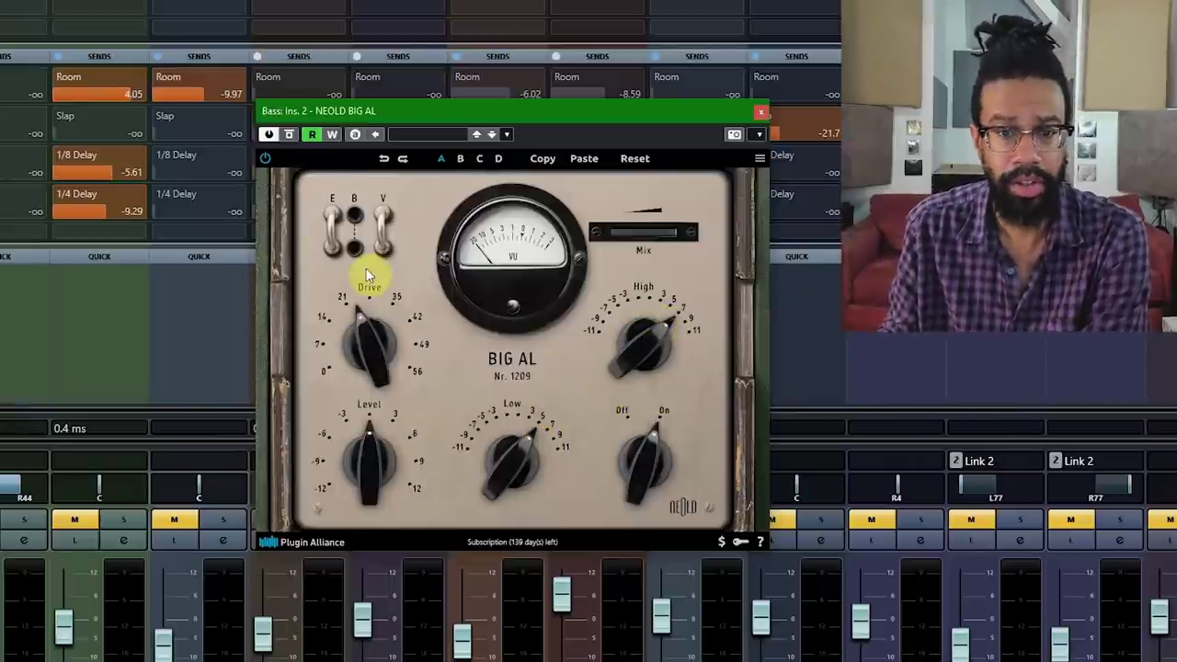
Step: Flip the E switch of NEOLD BIG AL on Bass back and forth, and review and close the bx_console Focusrite SC
left_click(332, 213)
left_click(333, 213)
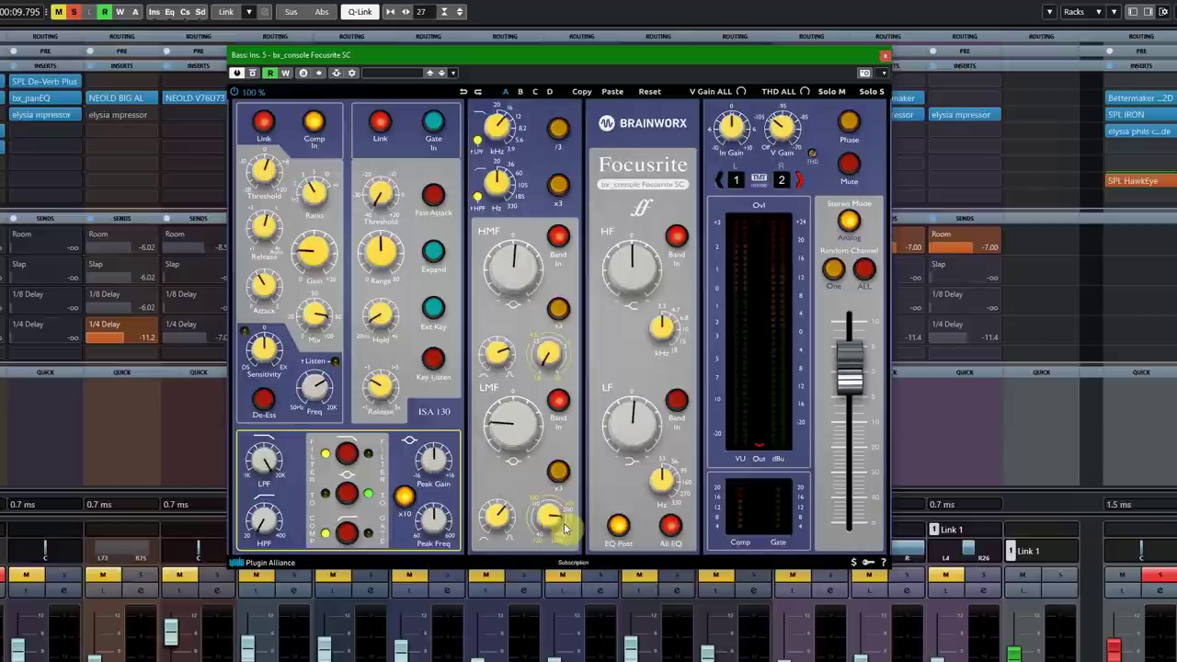
left_click(885, 59)
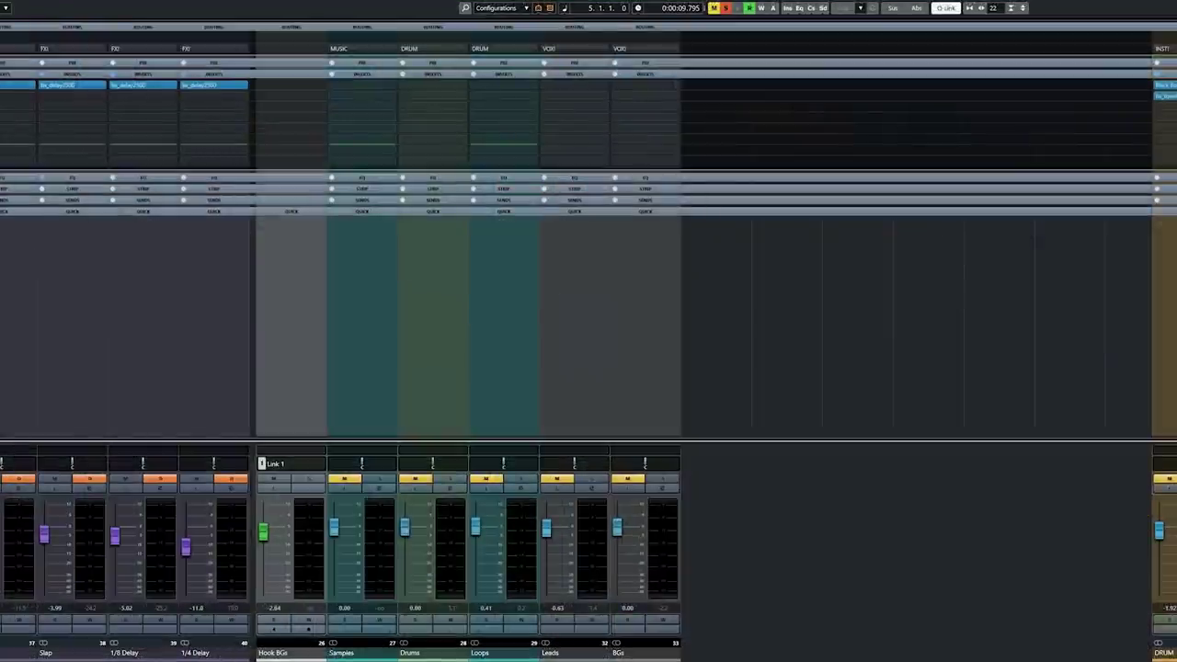
Step: Solo the drum and instrument channels together and audition them with the Bass and Organ Stab
key("s")
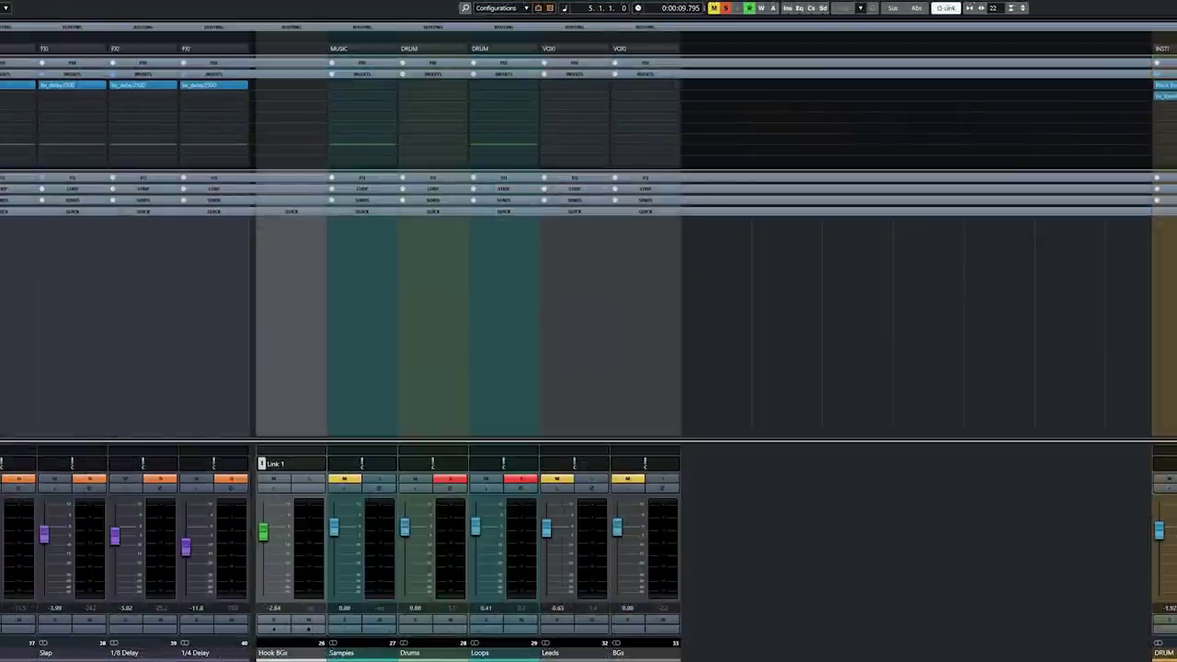
key("space")
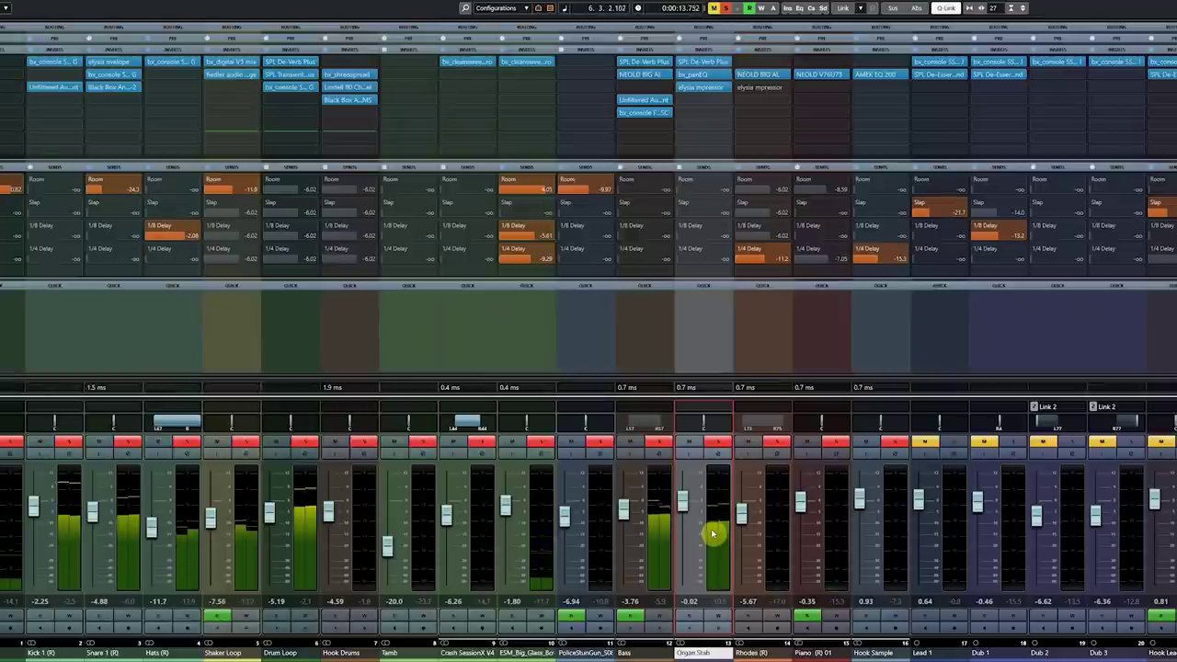
Step: Stop playback, solo only the Organ Stab channel, and review its bx_panEQ and elysia mpressor before closing the plug-in
key("space")
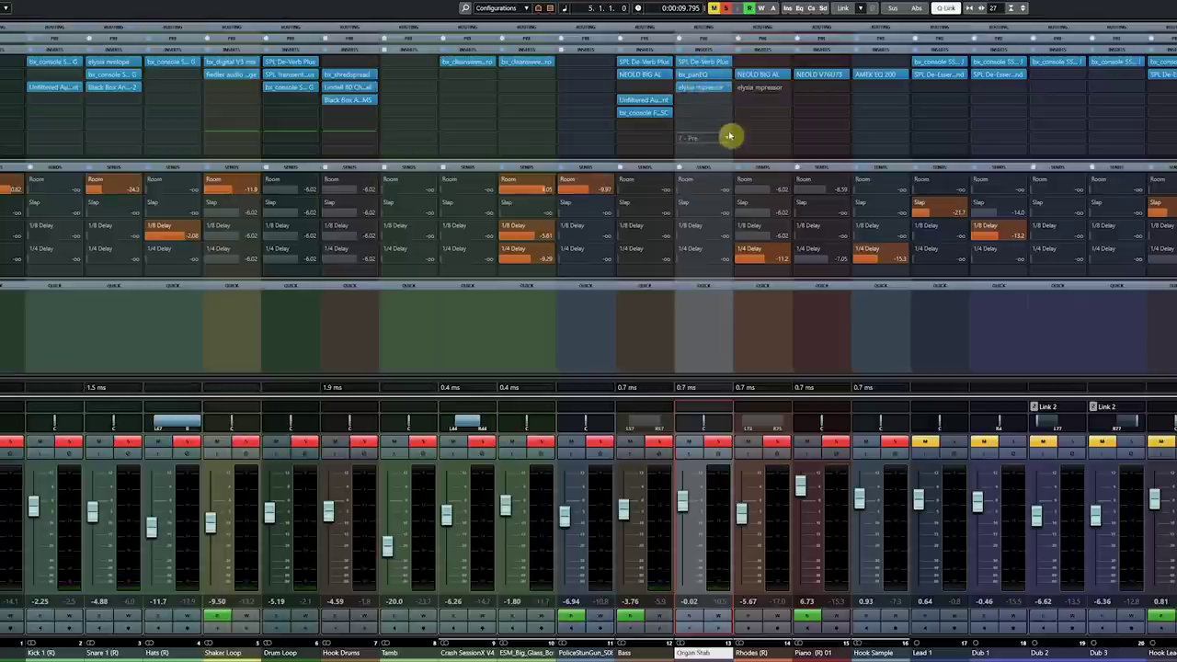
left_click(712, 78)
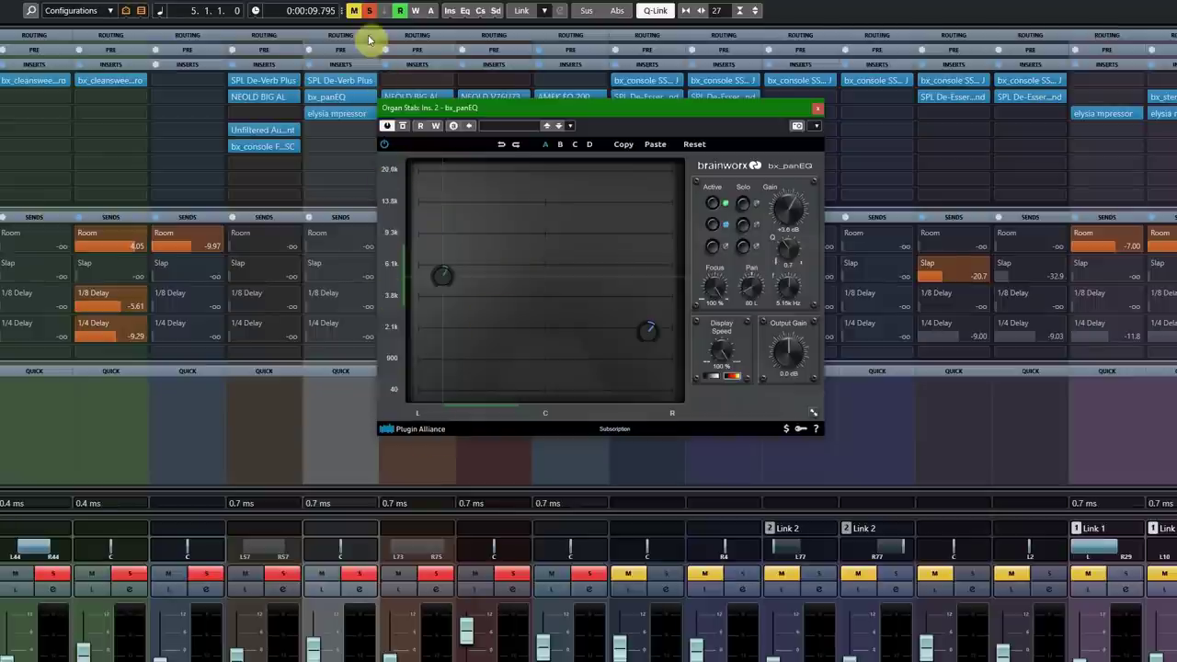
key("alt+s")
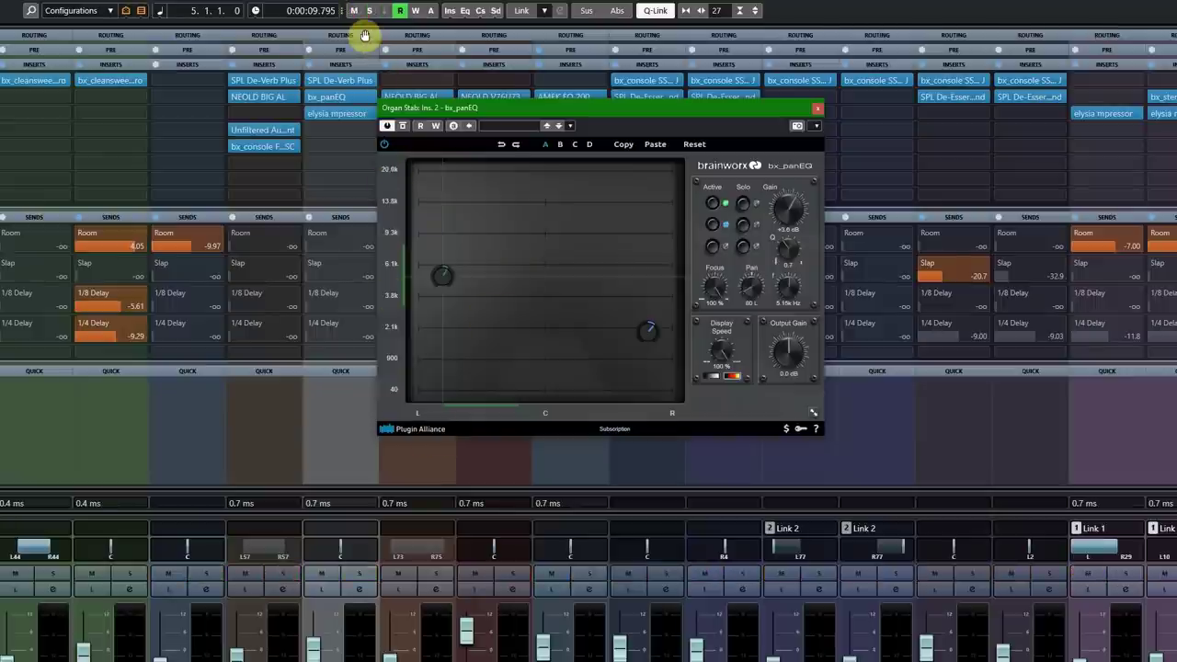
left_click(364, 572)
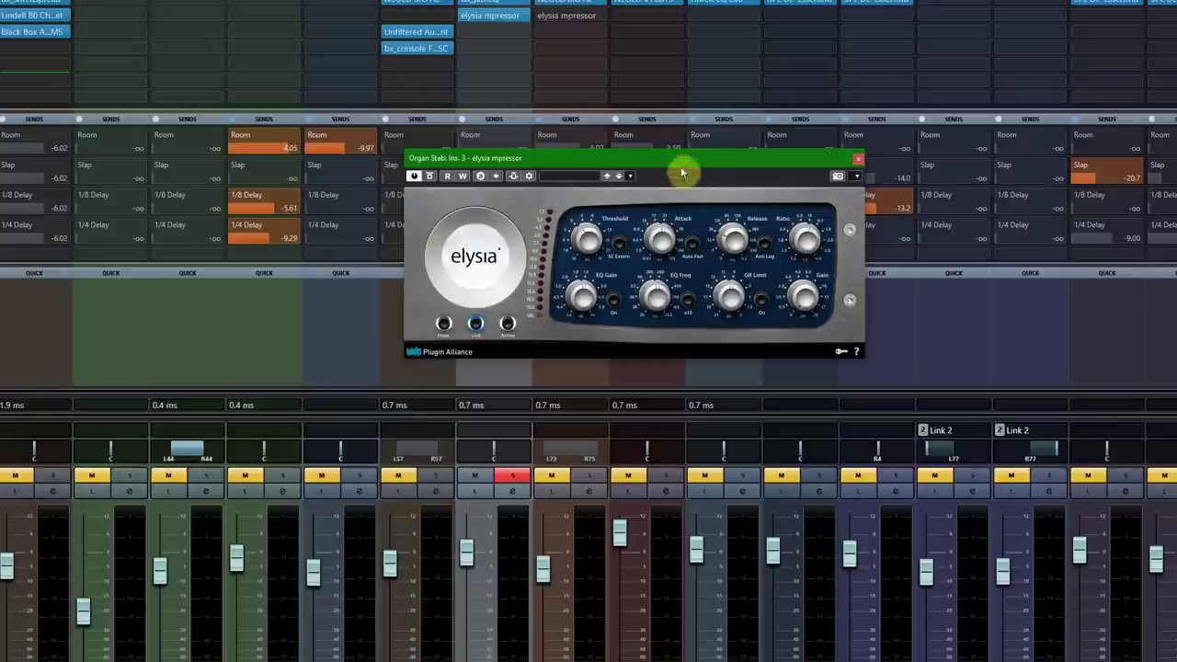
left_click(859, 159)
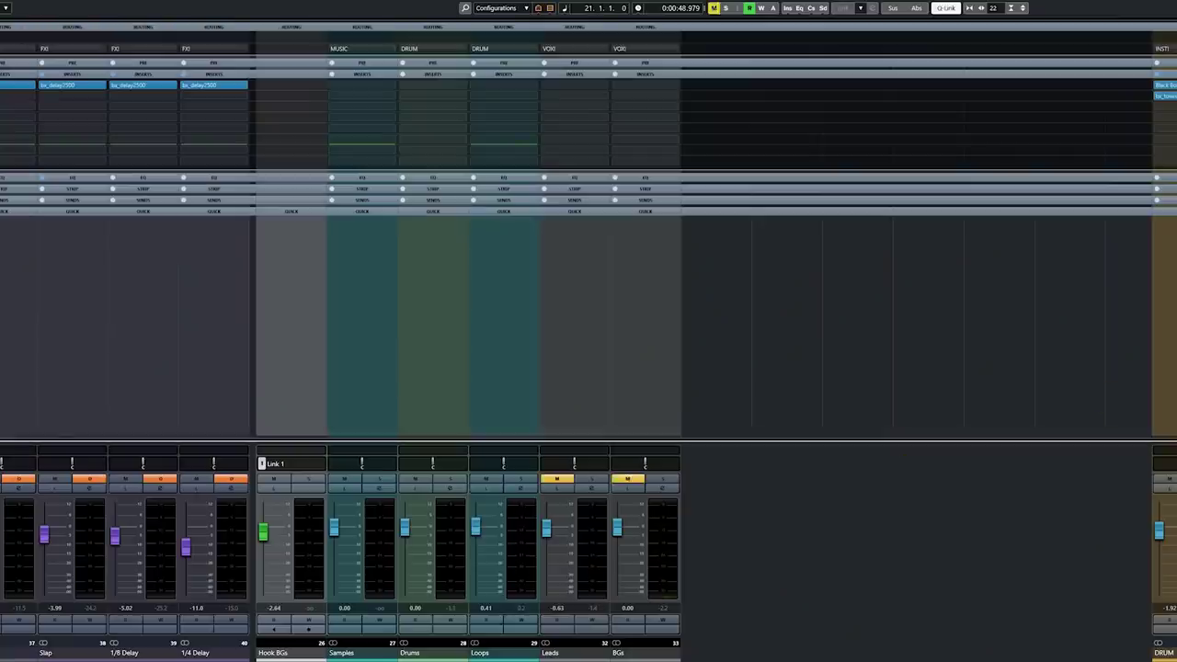
Step: Play the instrumental mix, solo the Piano channel, and review and close its NEOLD V76U73
key("space")
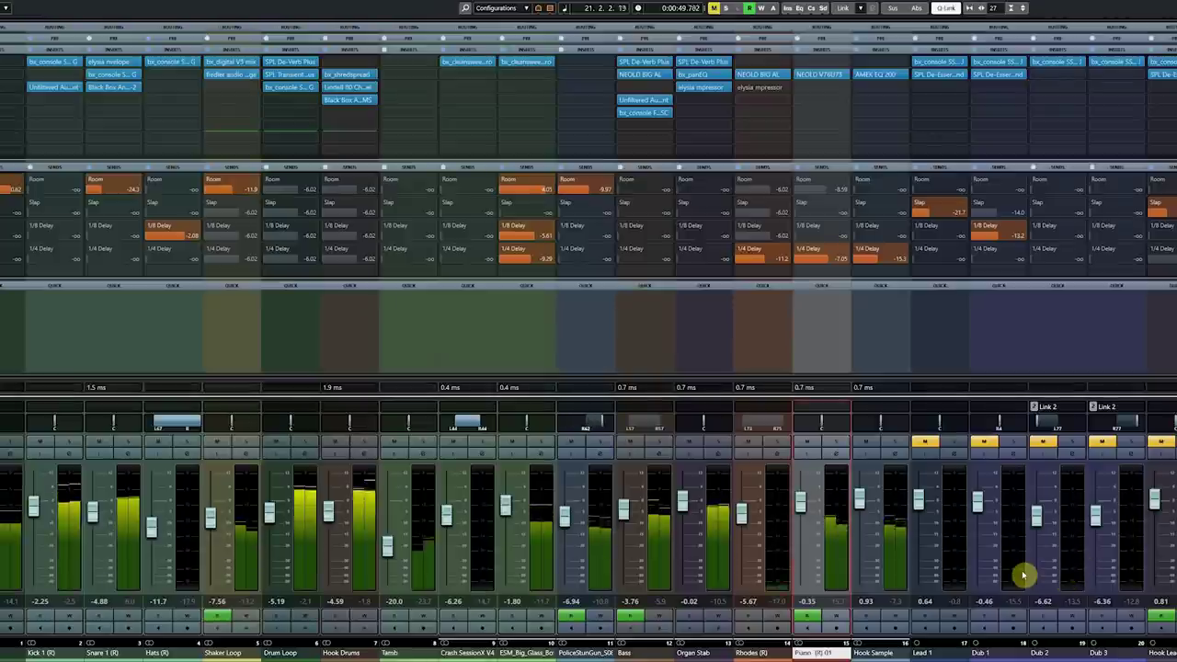
left_click(836, 449)
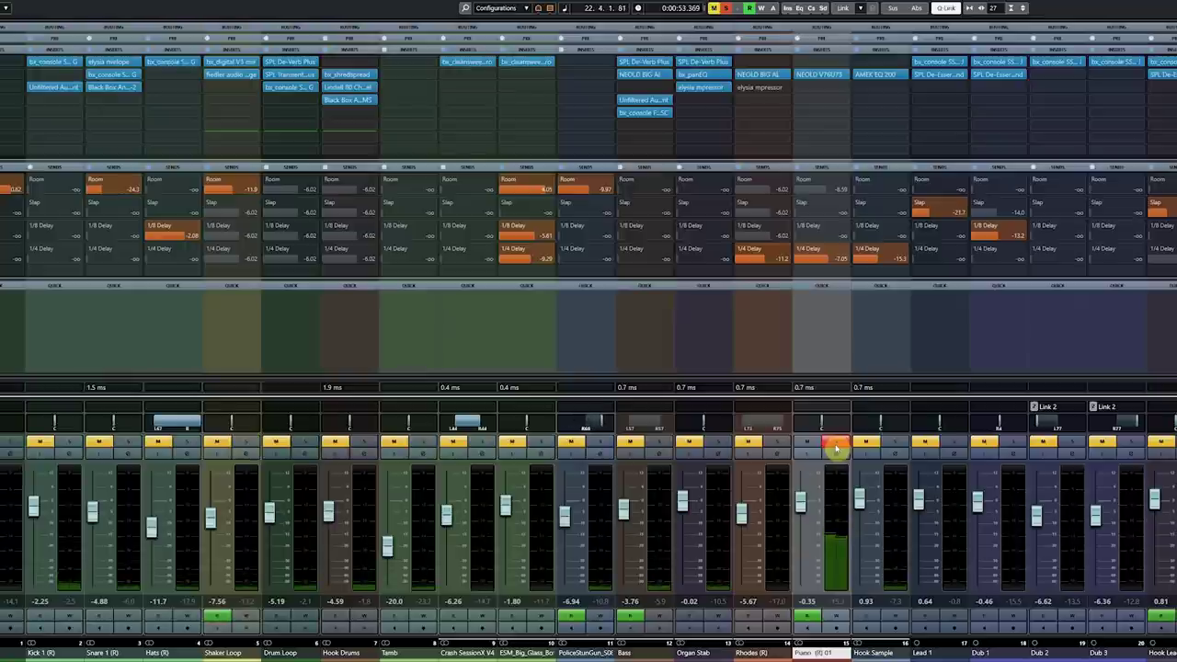
left_click(821, 75)
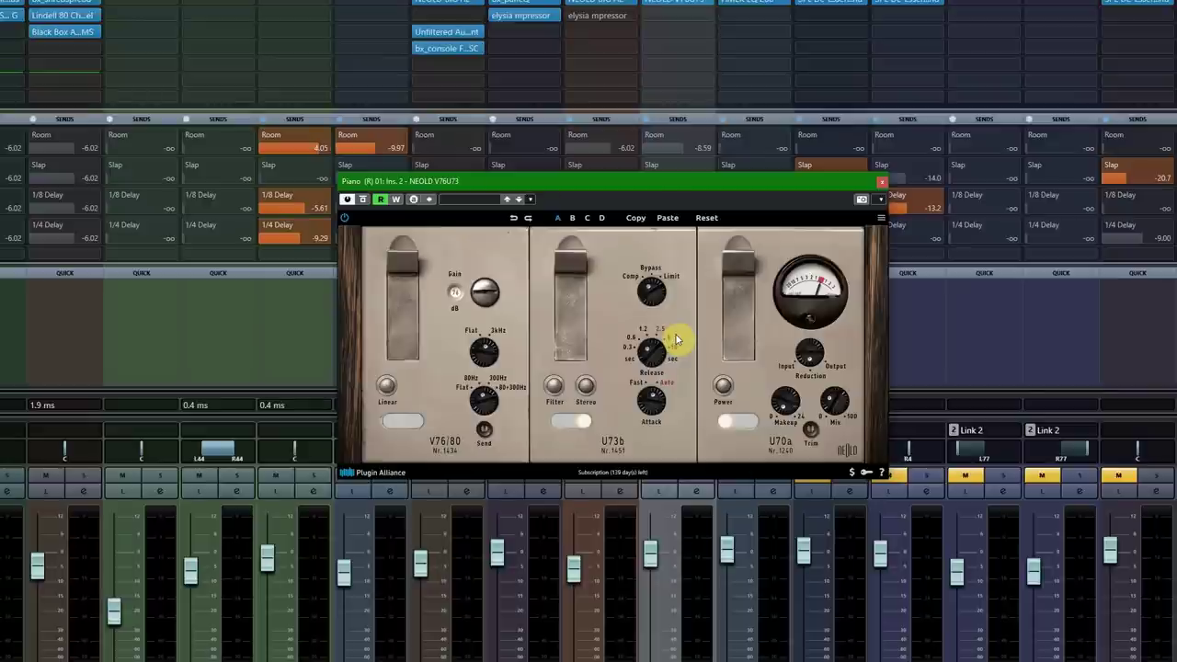
left_click(878, 190)
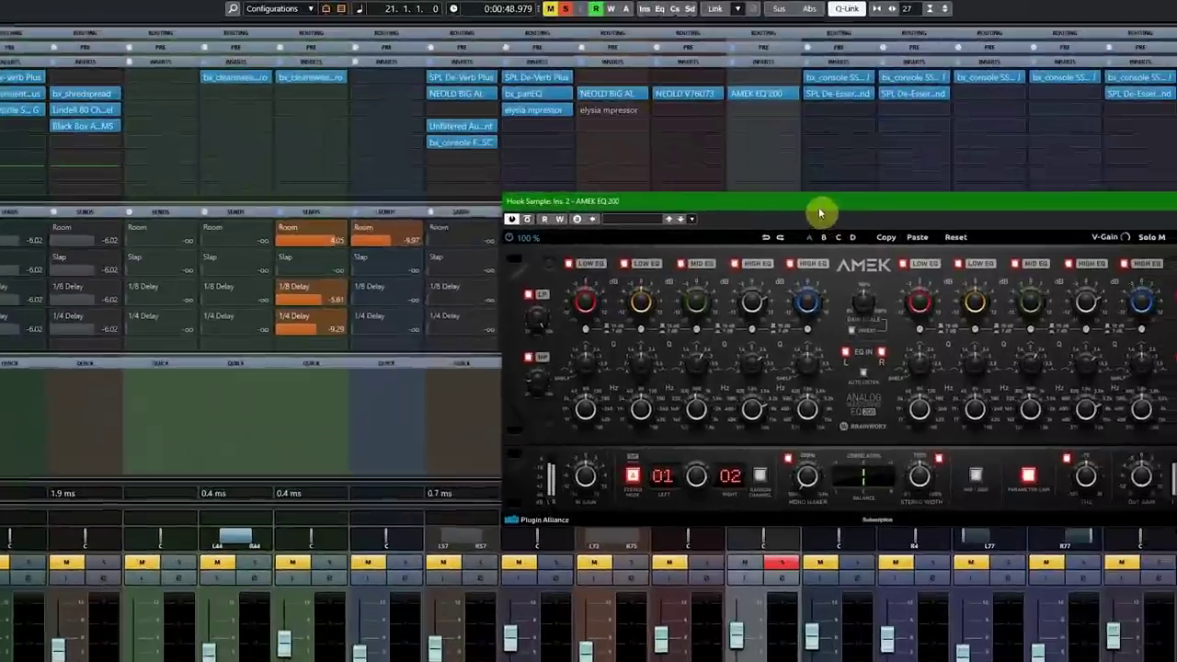
Step: Move the AMEK EQ 200 window of the Hook Sample channel so its full set of controls can be reviewed
left_click_drag(822, 209, 540, 198)
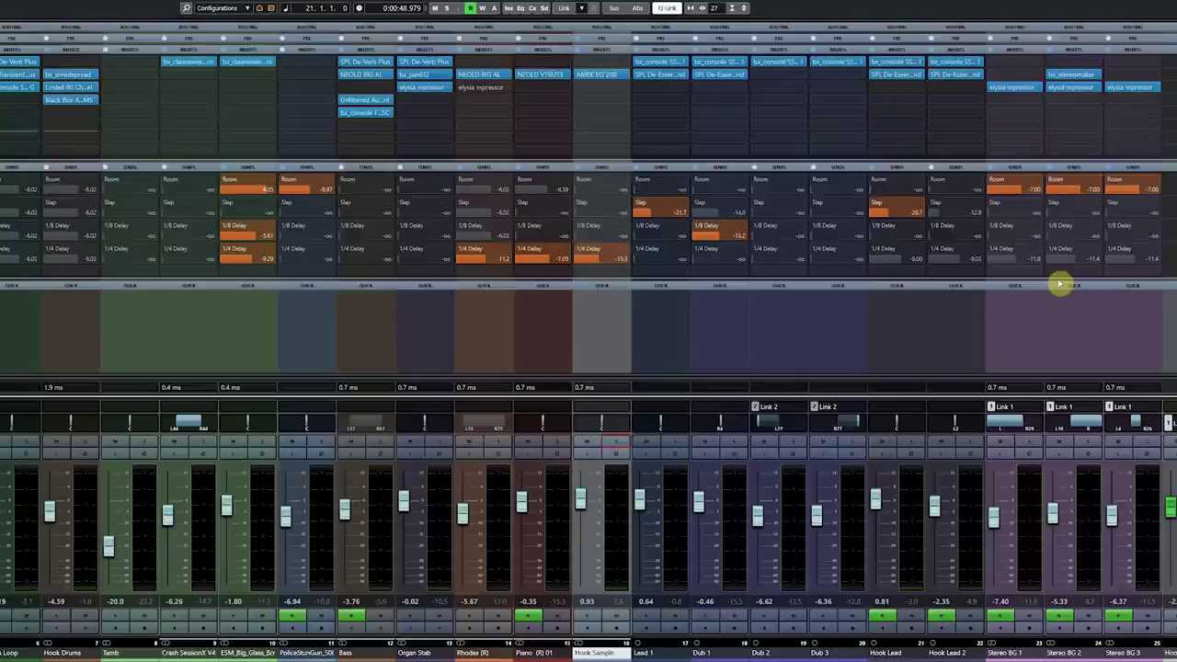
Step: Select the Lead 1 channel, review its bx_console SSL 9000 J and SPL De-Esser Dual-Band, and close both plug-ins
left_click(672, 531)
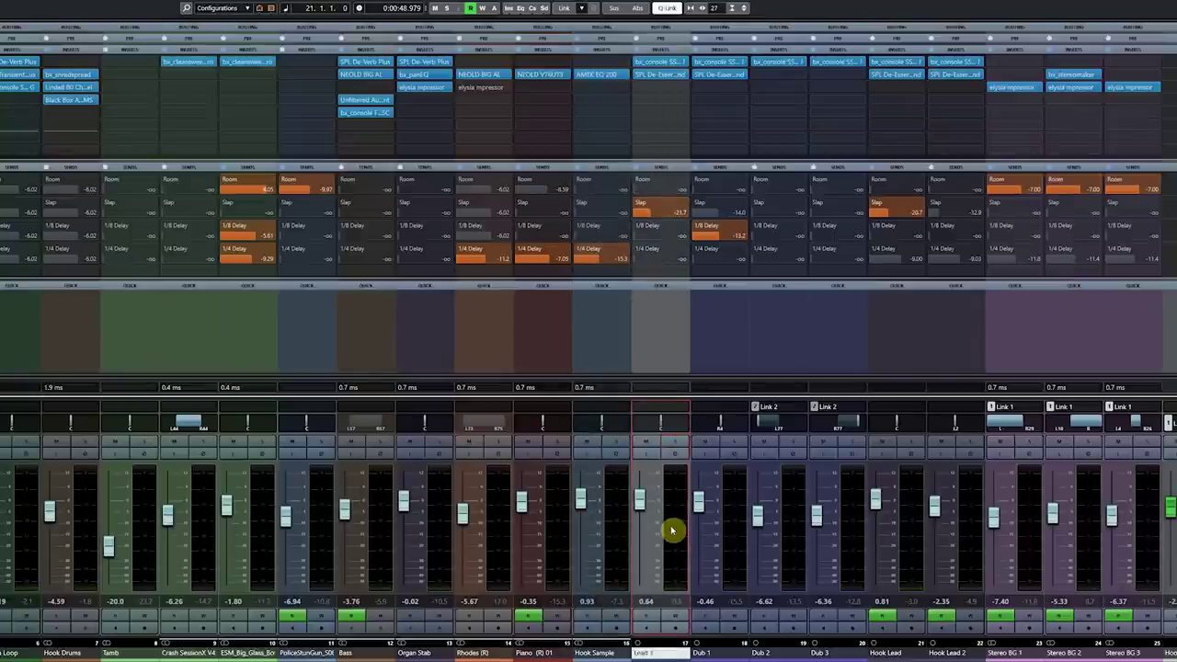
key("space")
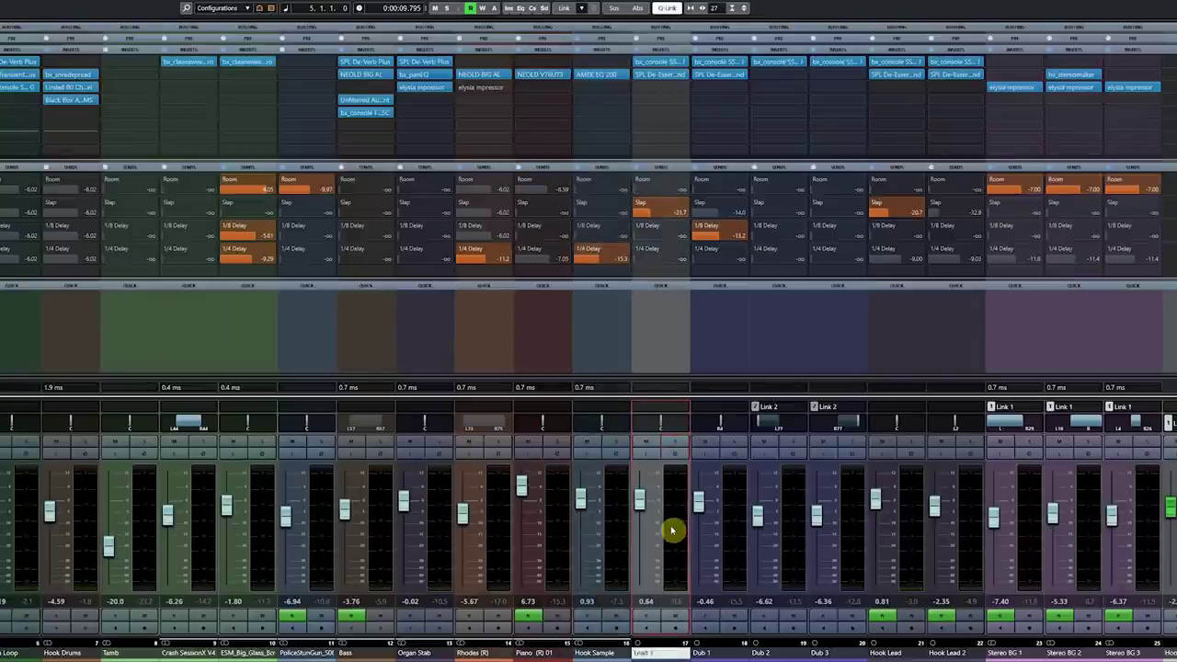
left_click(664, 47)
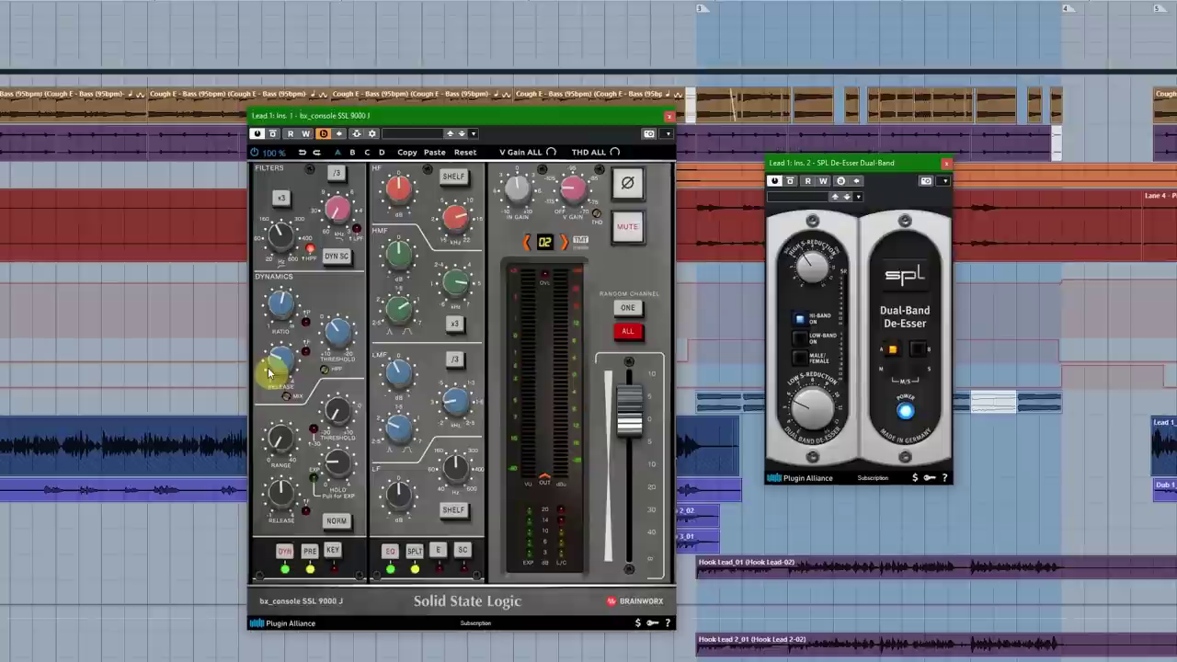
key("F3")
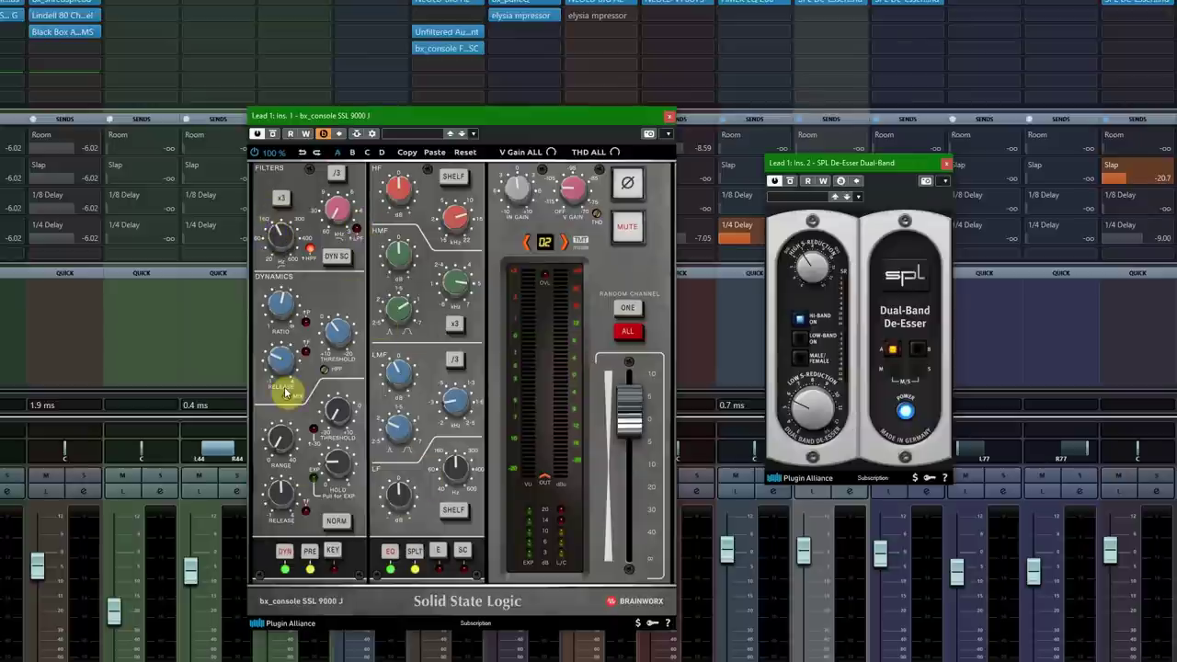
left_click(669, 116)
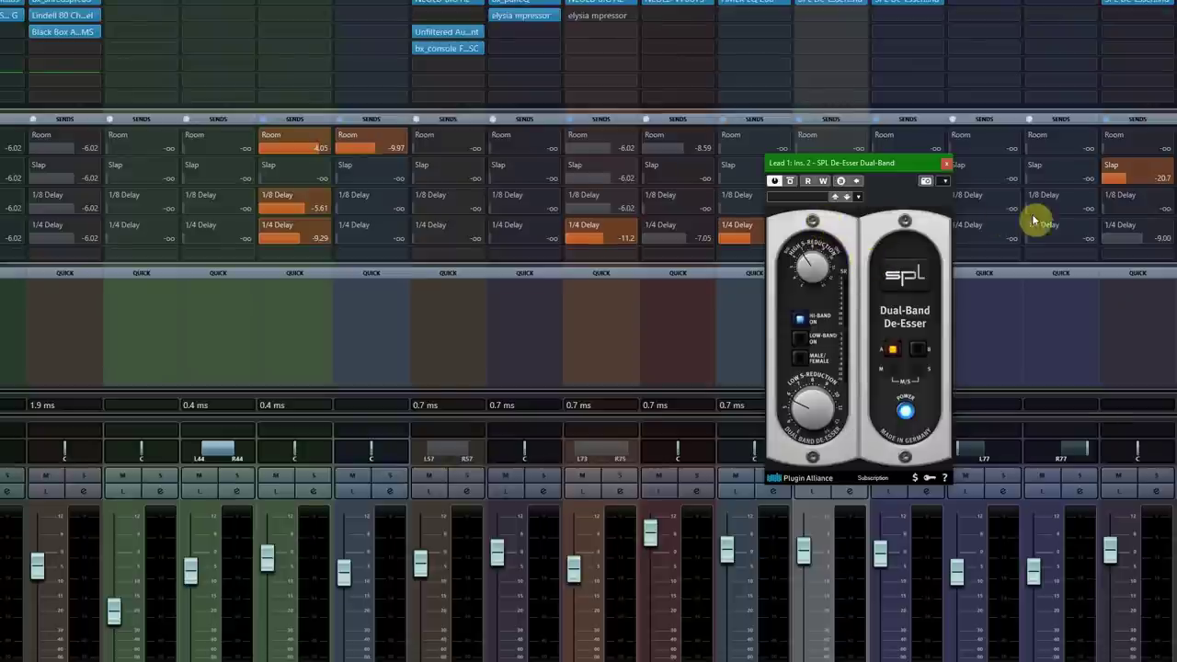
left_click(948, 164)
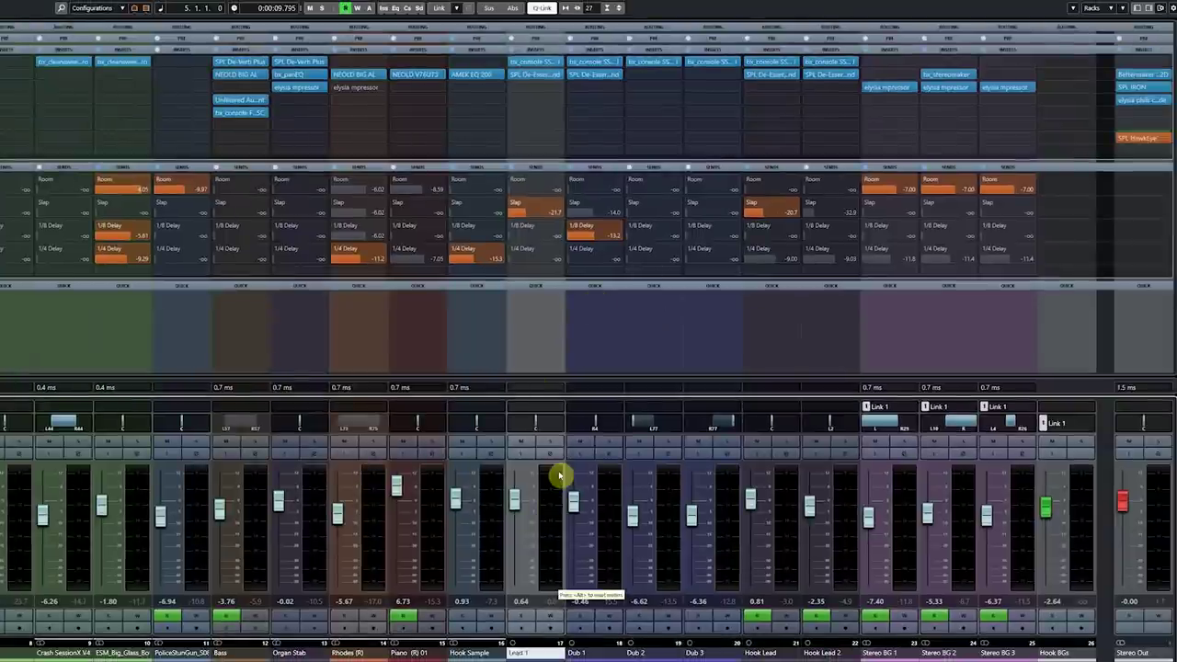
Step: Select the Dub 1, Dub 2, Dub 3, Hook Lead and Hook Lead 2 channels in turn to compare their inserts and sends
left_click(610, 490)
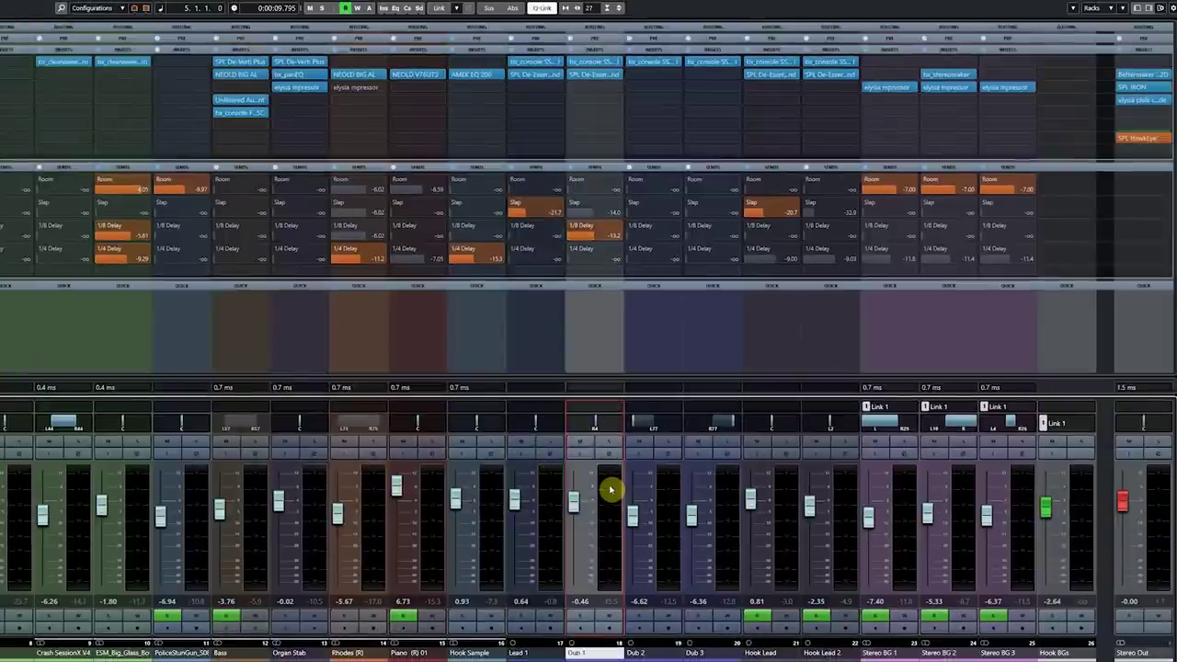
left_click(658, 504)
left_click(719, 492)
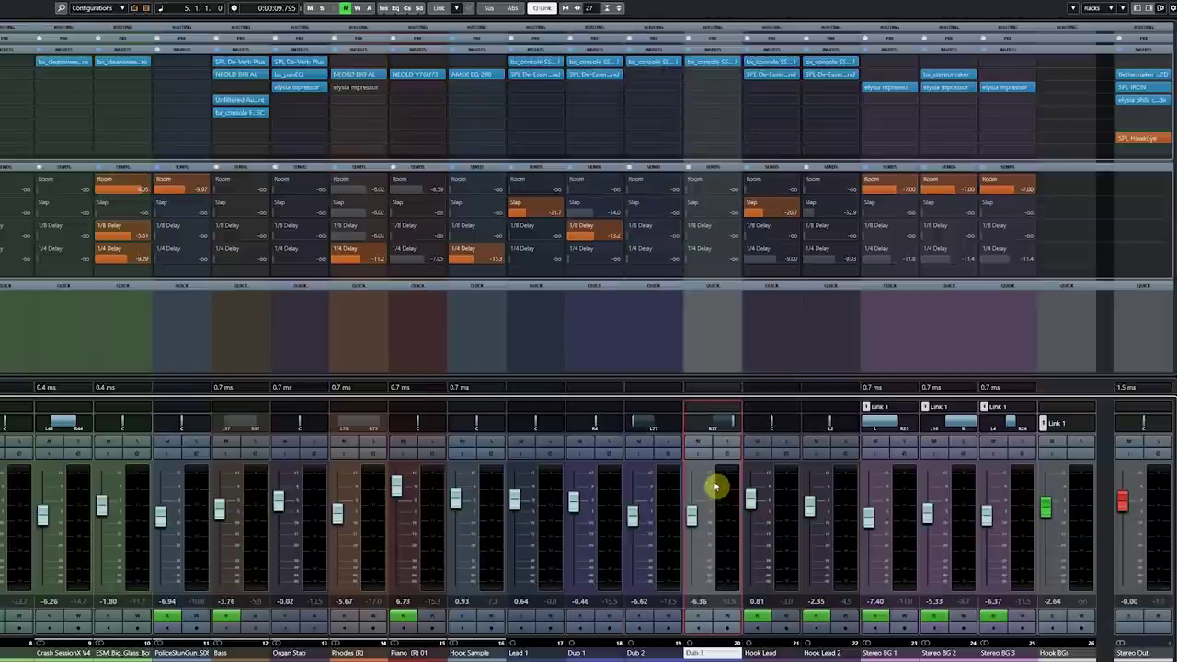
left_click(778, 515)
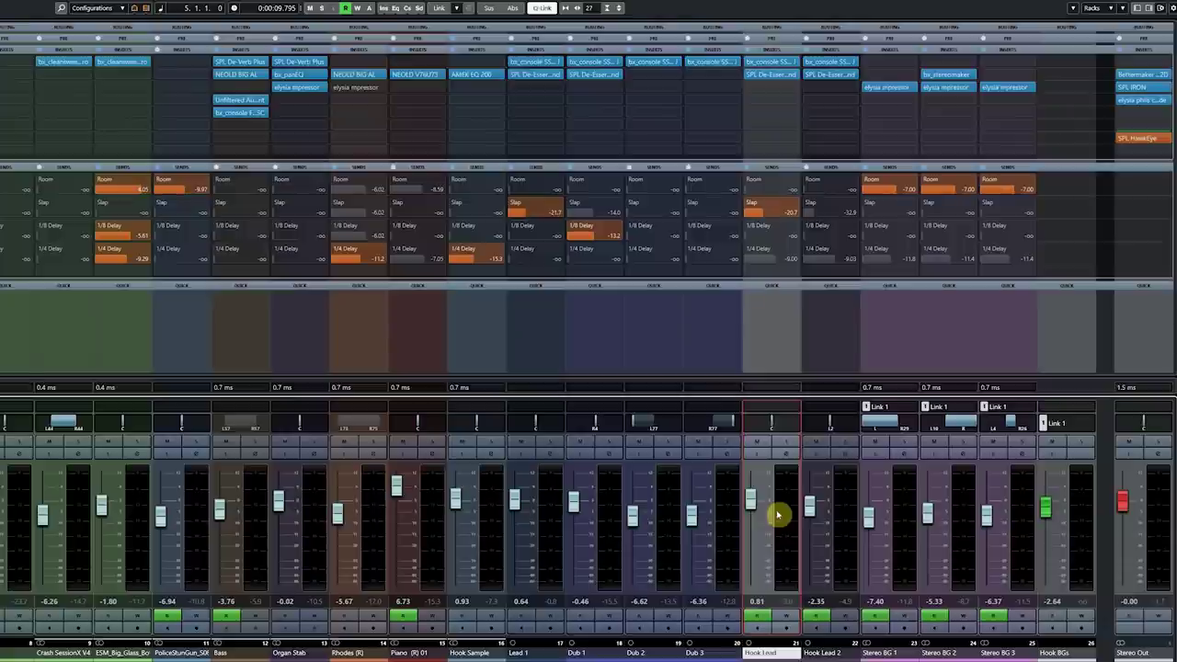
left_click(842, 498)
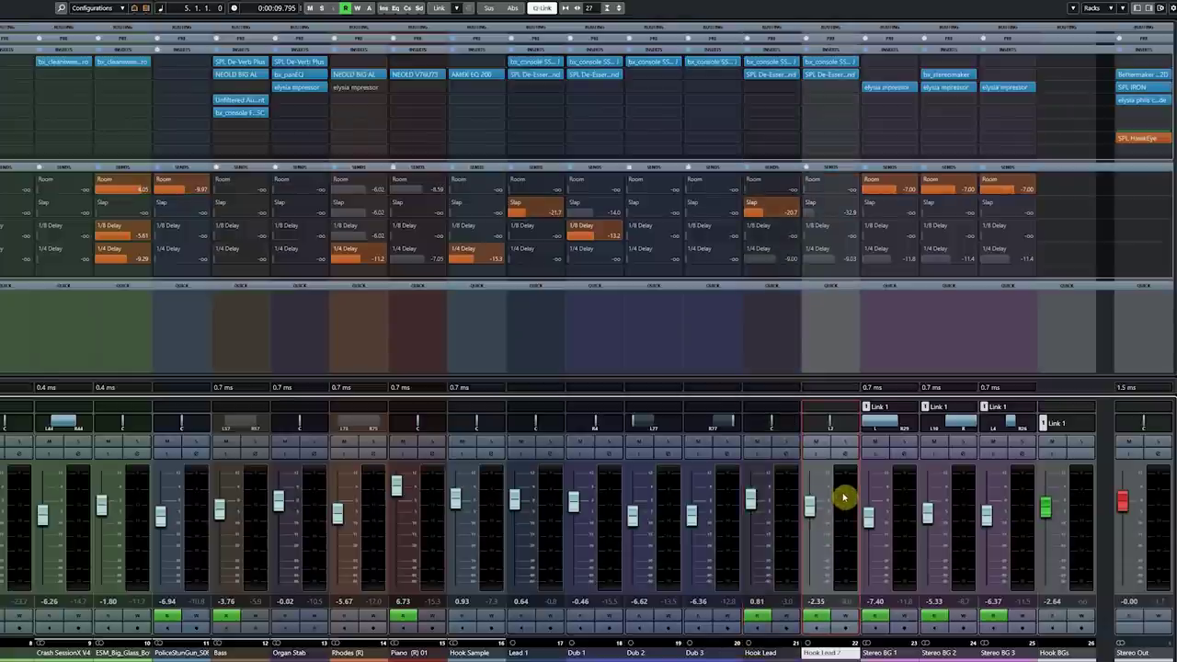